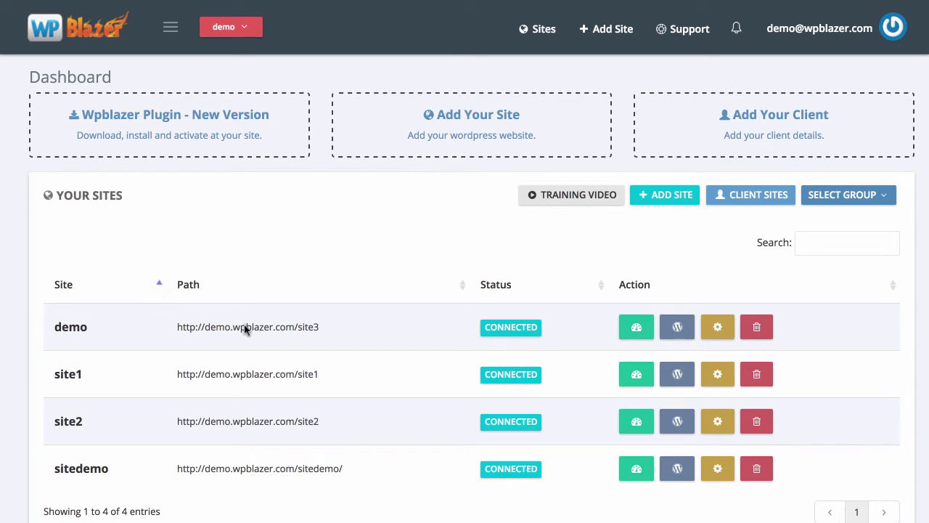
Step: Open the form for adding a new site and check its required fields, group choices and client choices
scroll(279, 316, "down", 1)
left_click(440, 121)
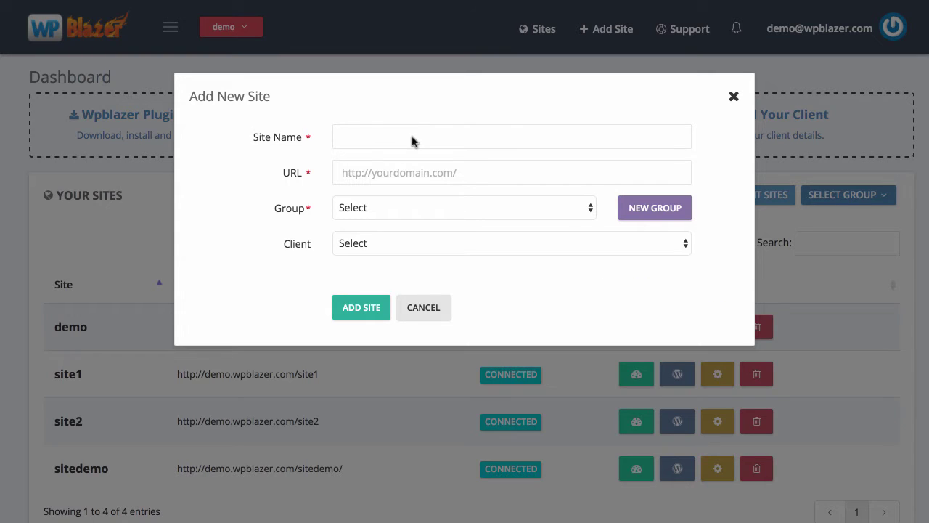
left_click(412, 138)
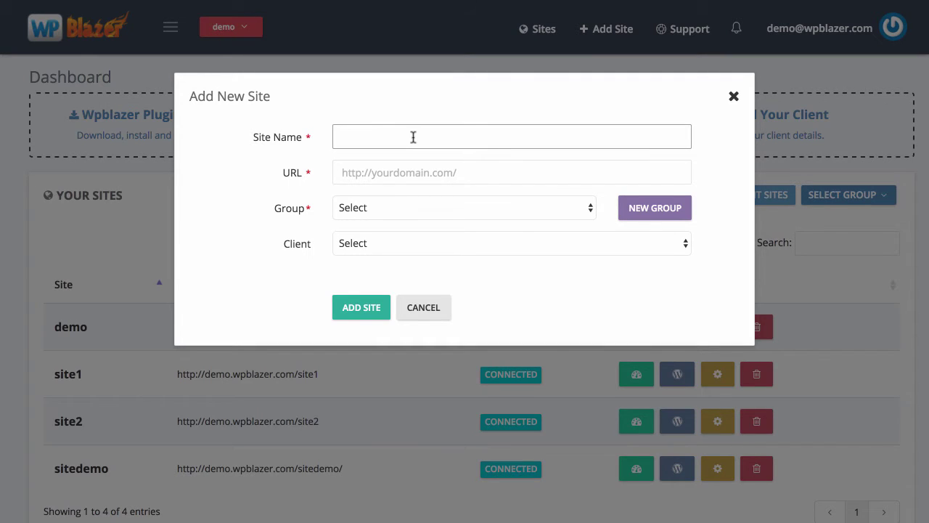
left_click(384, 182)
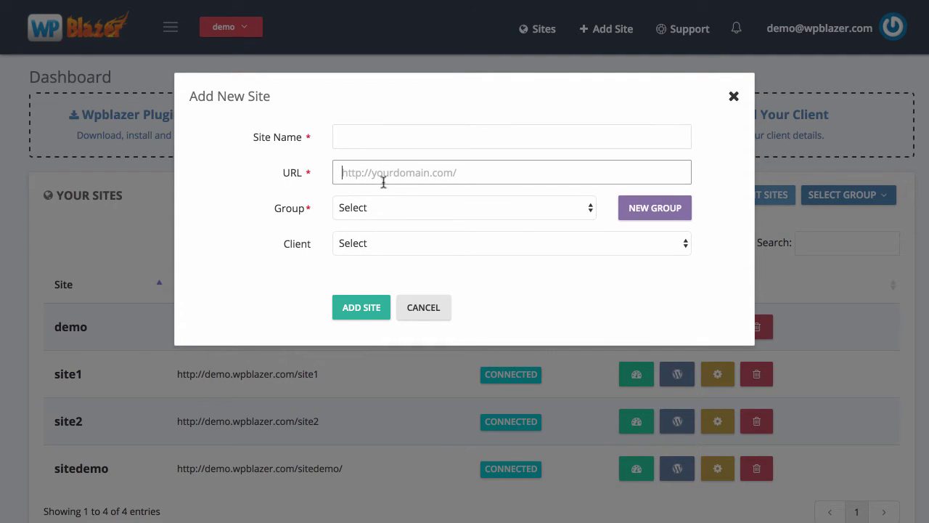
scroll(394, 181, "up", 1)
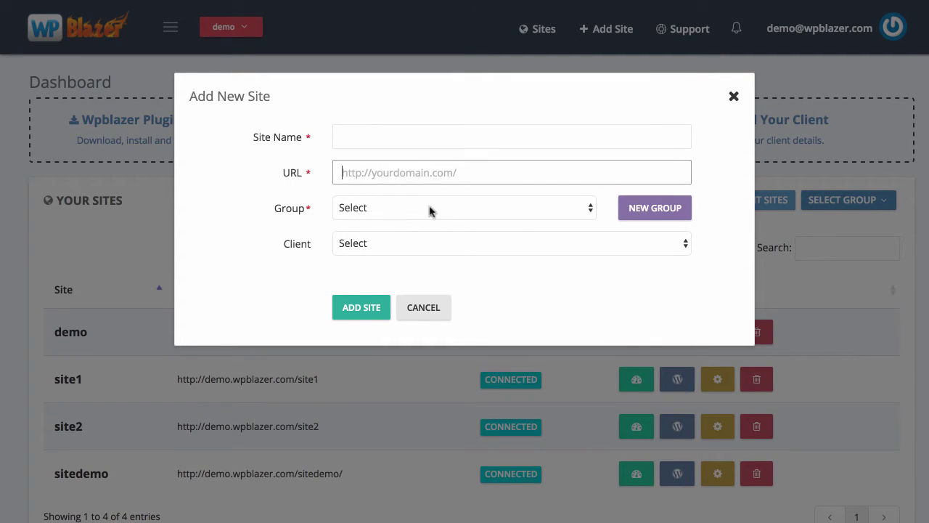
left_click(430, 209)
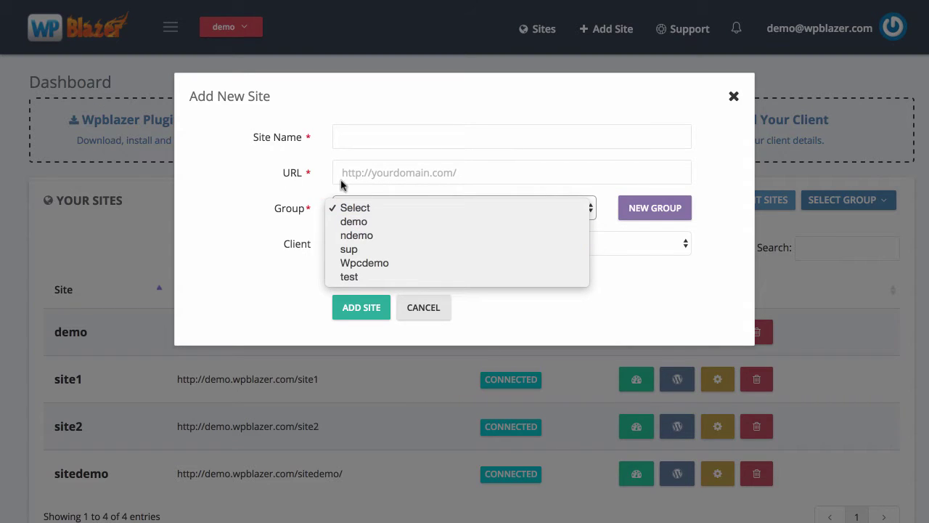
left_click(287, 186)
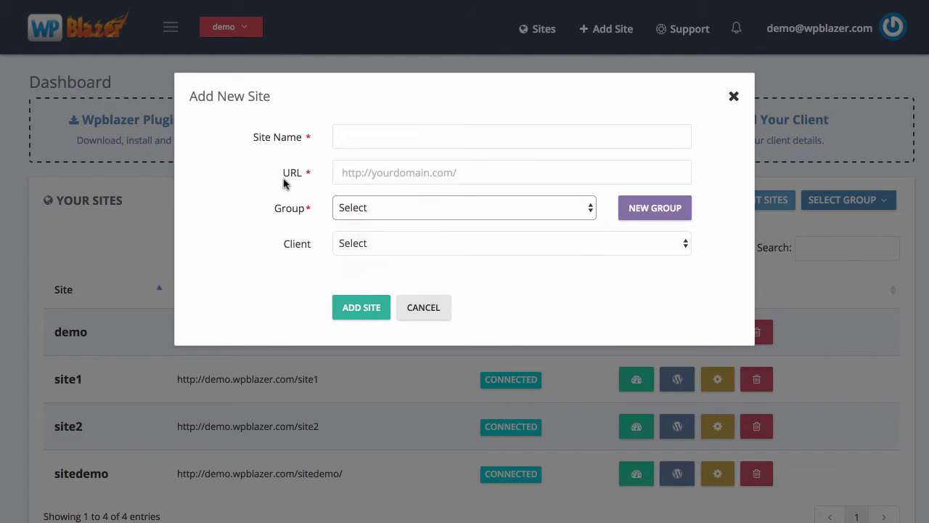
left_click(397, 241)
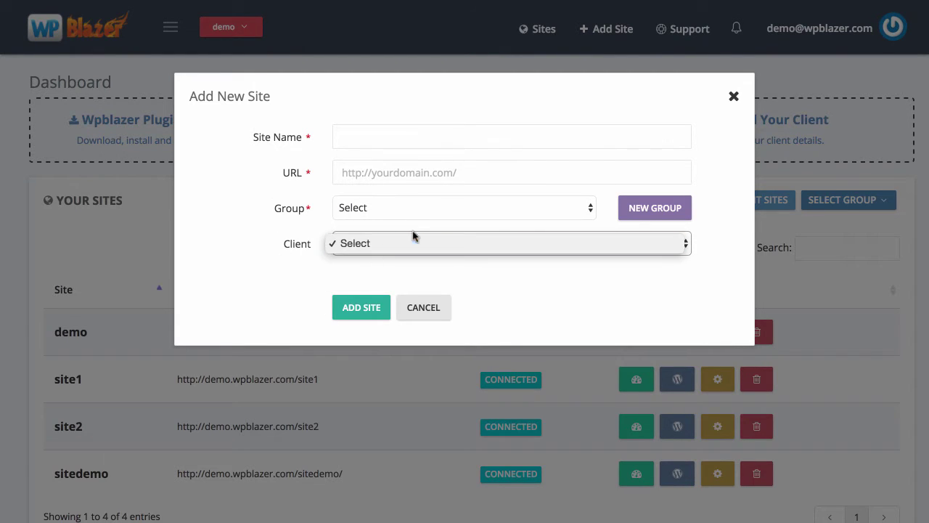
left_click(526, 304)
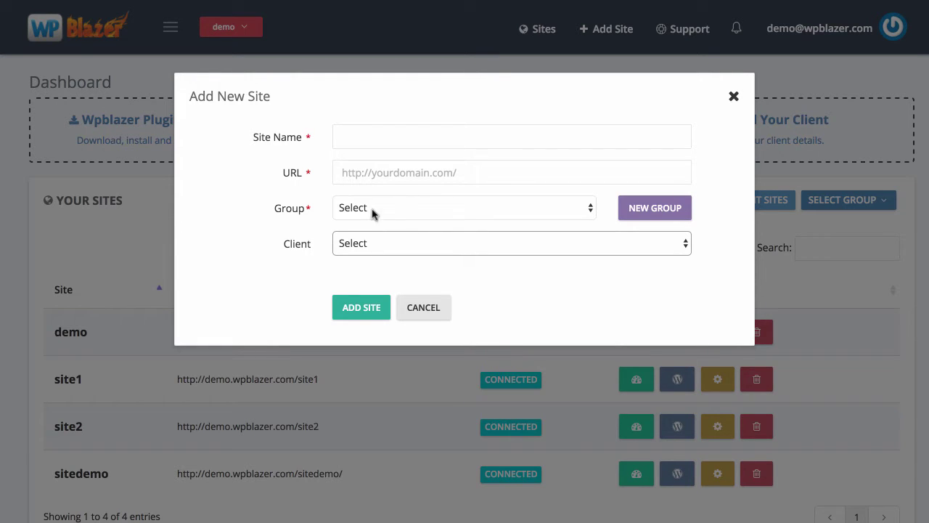
left_click(364, 311)
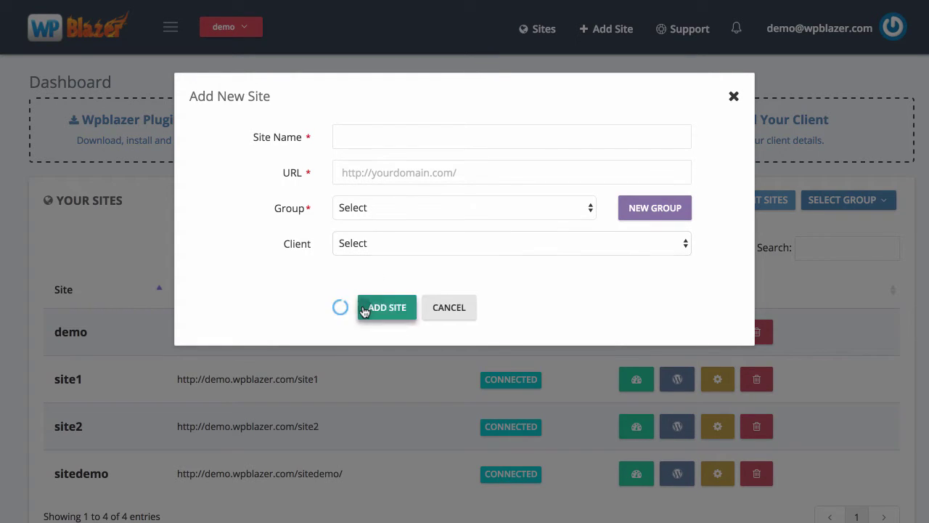
left_click(381, 193)
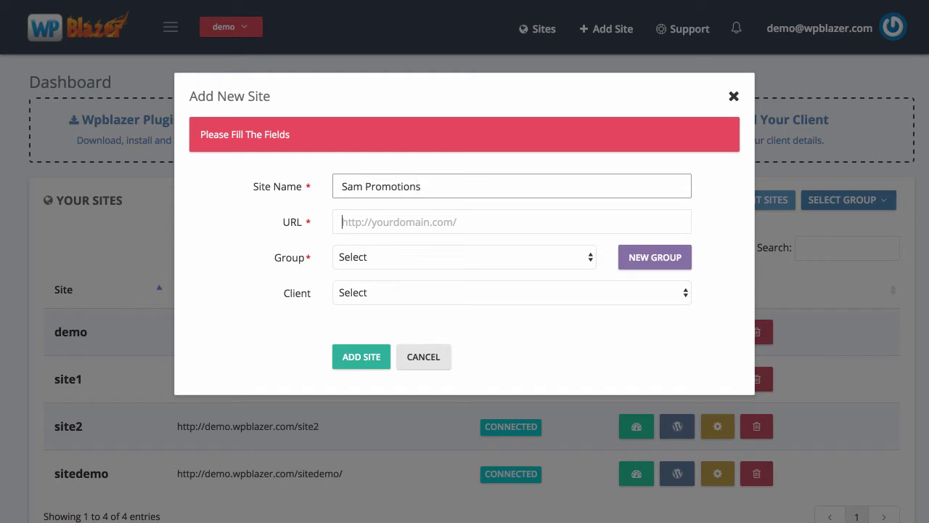
key("Tab")
type("h")
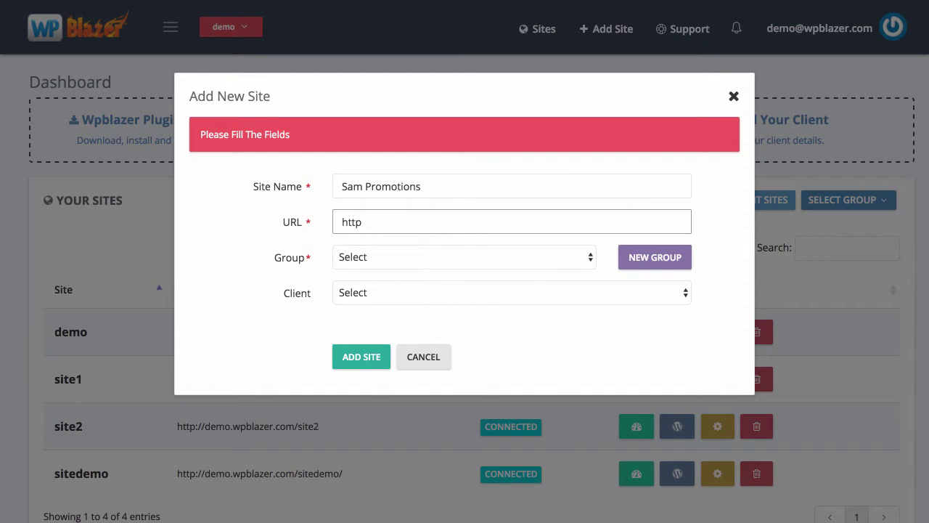
type("ttp://samrobinsonp")
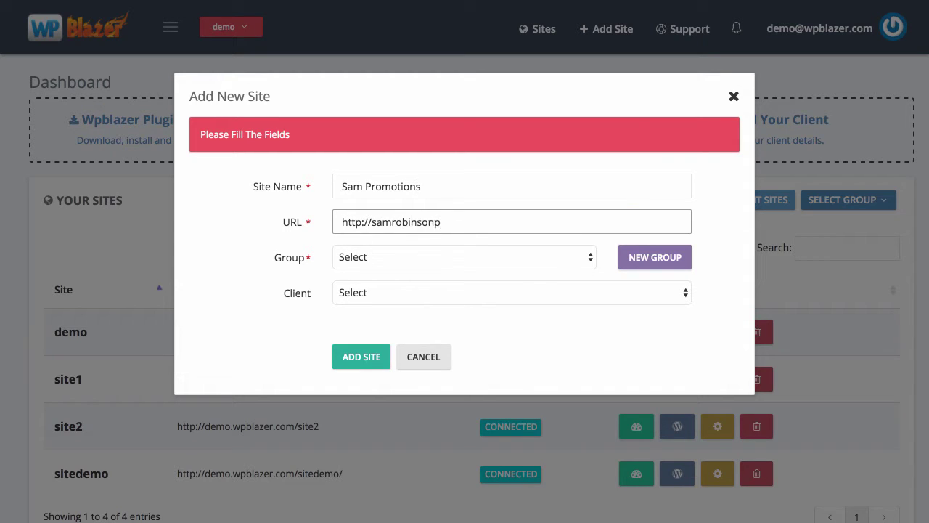
type("romotions.com")
left_click(380, 258)
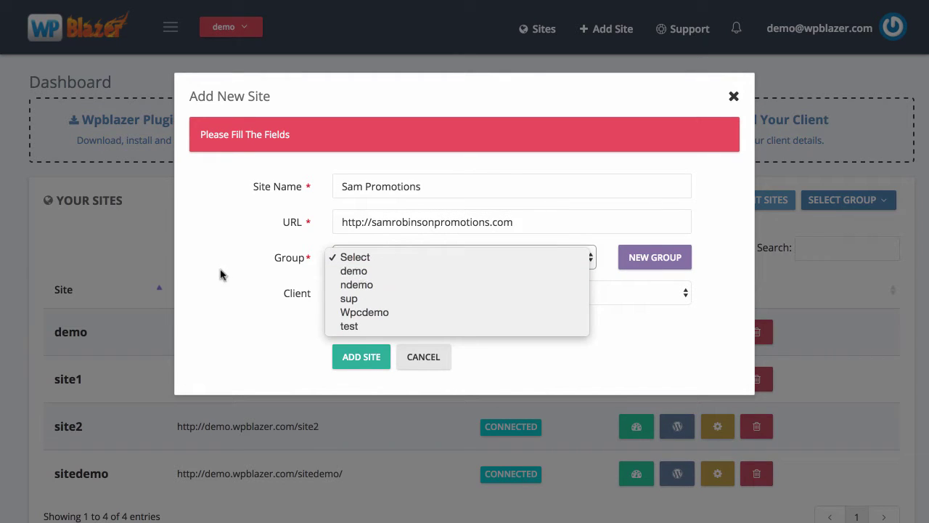
left_click(348, 326)
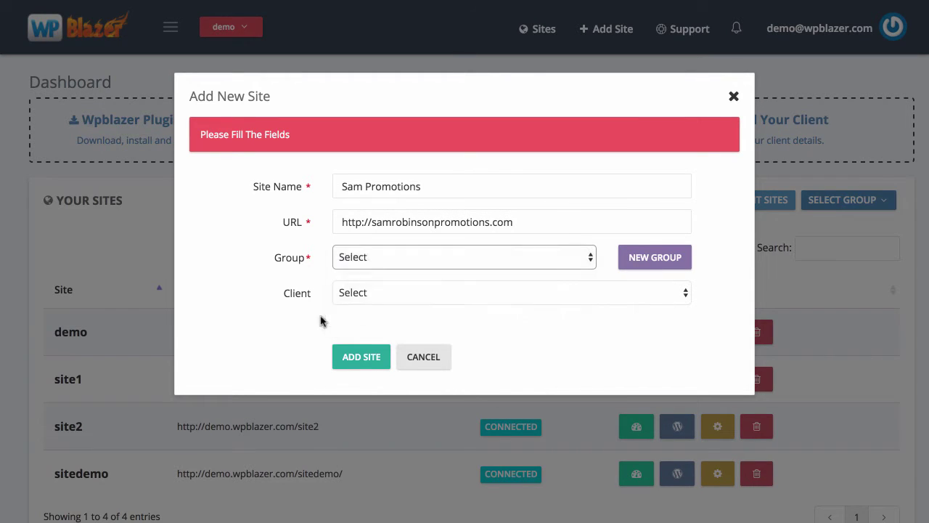
left_click(365, 356)
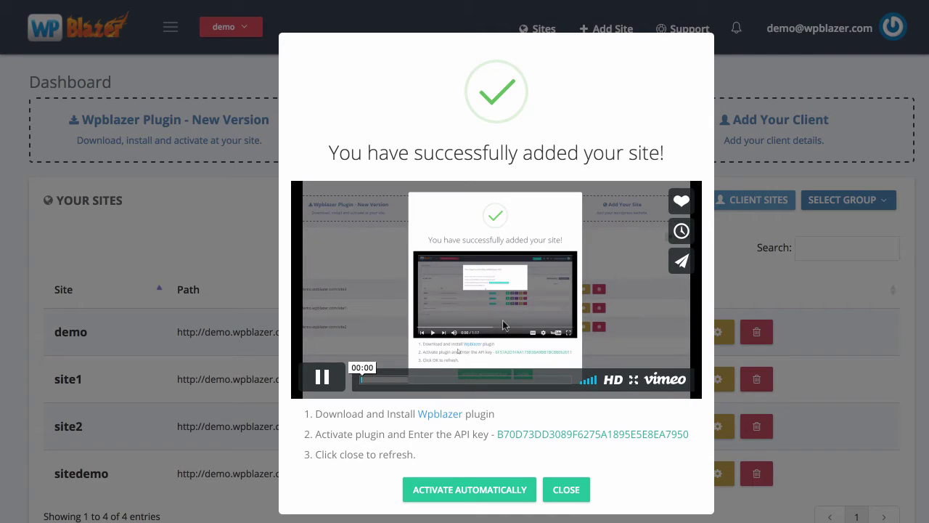
Step: Pause the instruction video, review the automatic plugin activation form's login fields and close it without activating
left_click(317, 376)
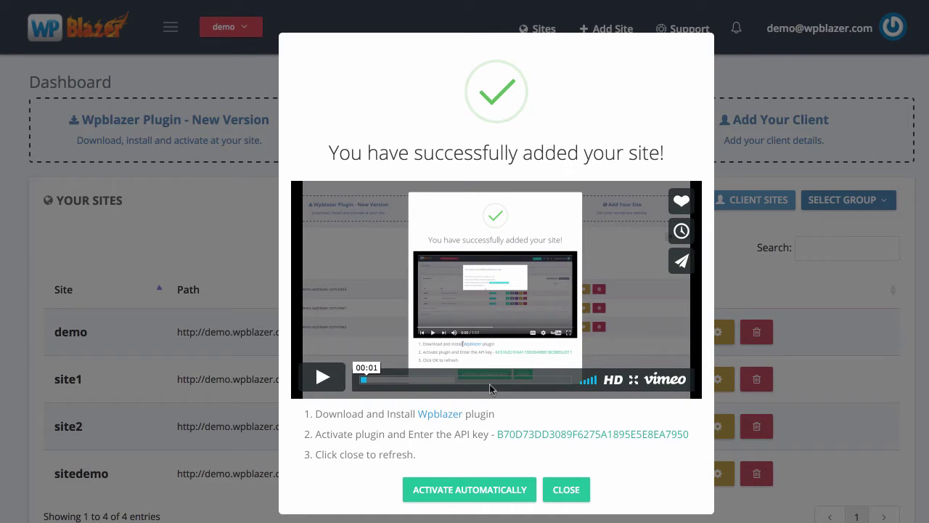
scroll(490, 388, "down", 1)
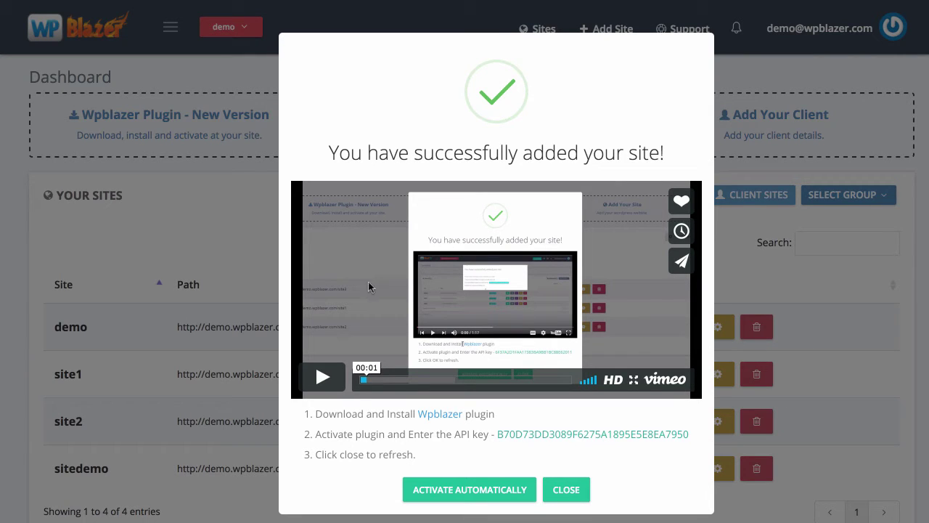
left_click(450, 494)
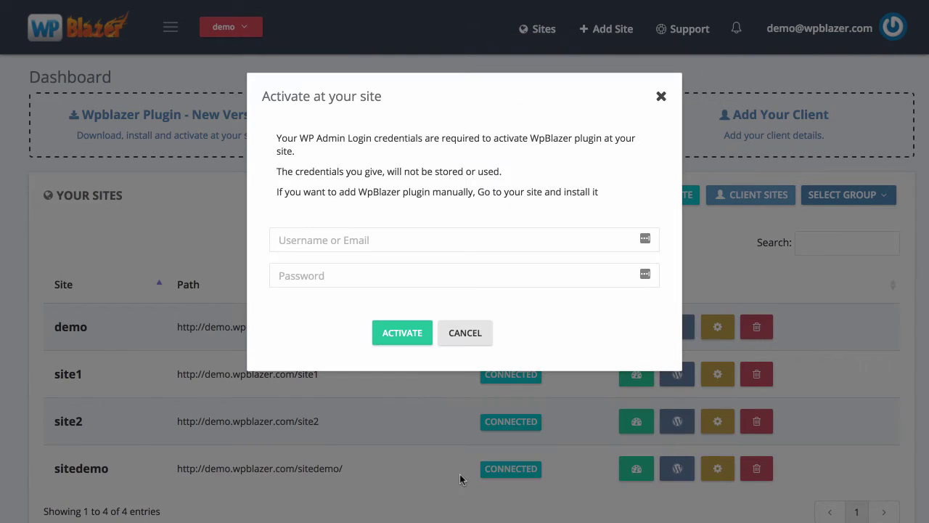
left_click(380, 241)
left_click(373, 278)
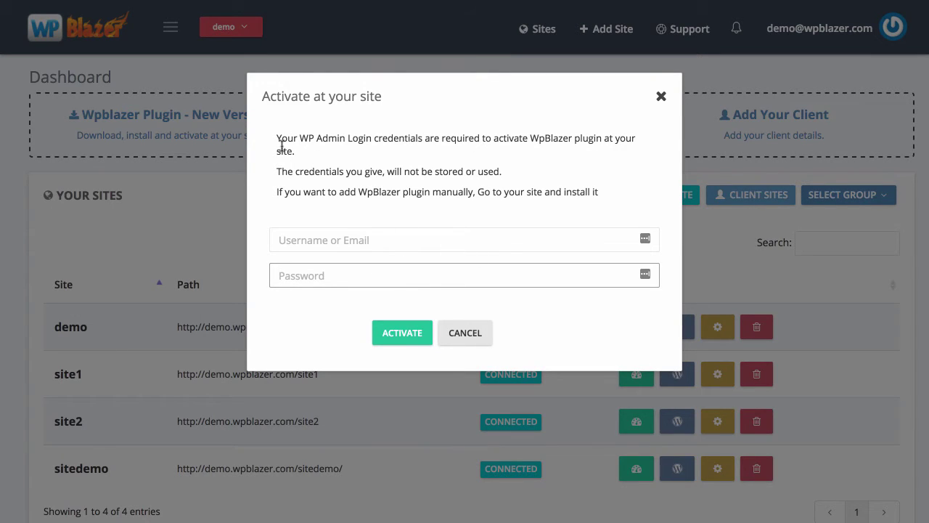
left_click(457, 335)
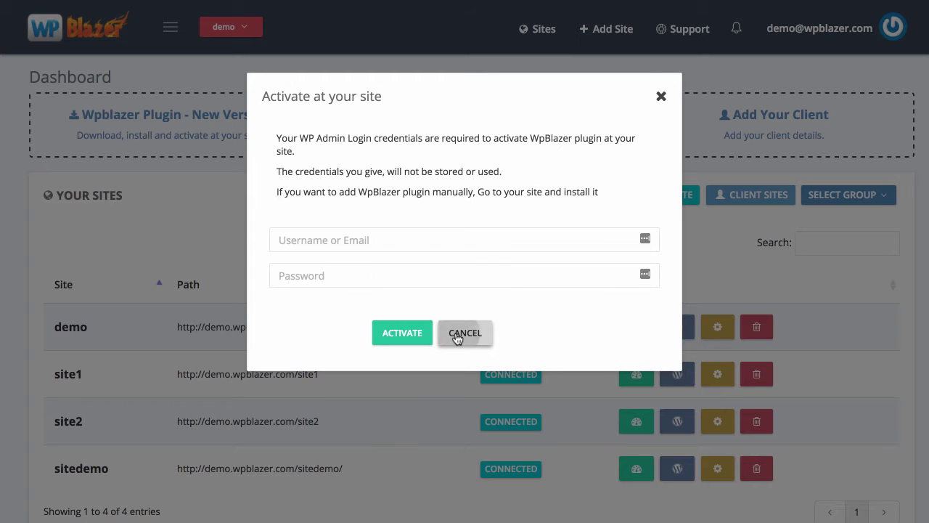
left_click(661, 96)
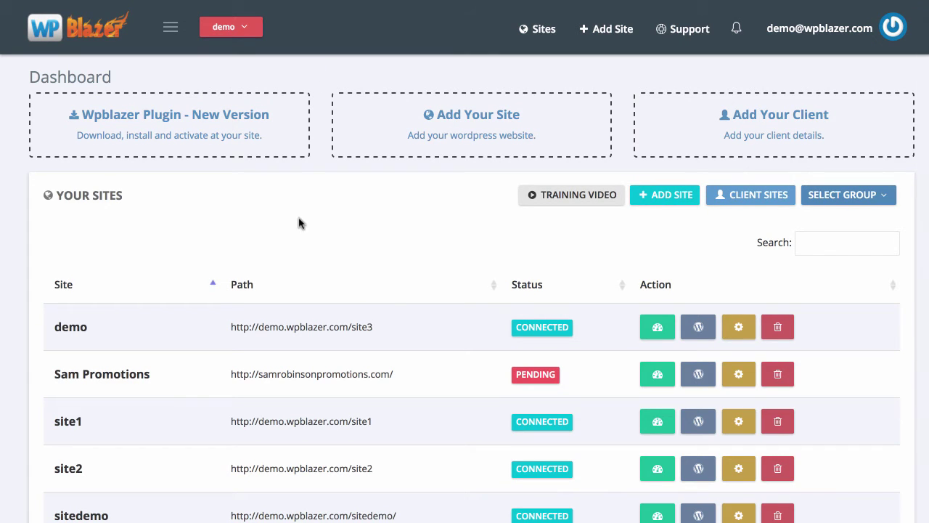
scroll(386, 346, "down", 2)
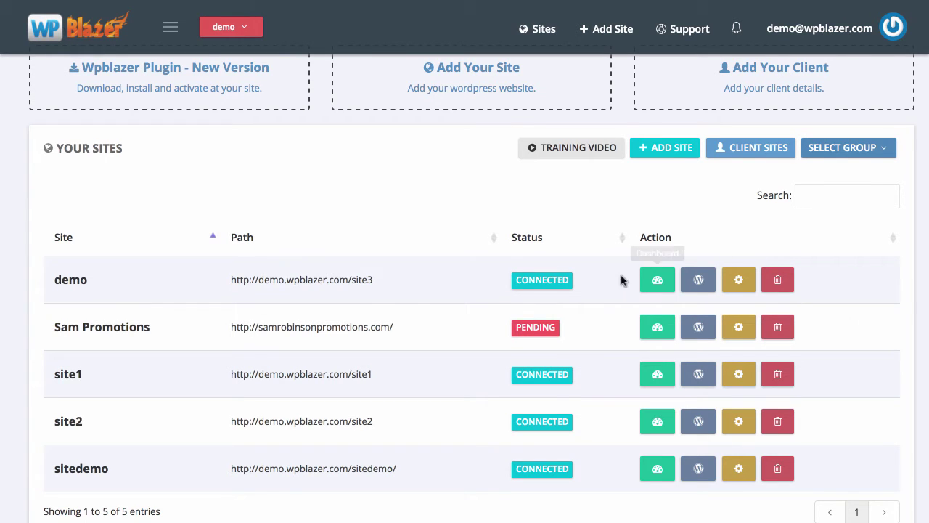
scroll(406, 472, "up", 2)
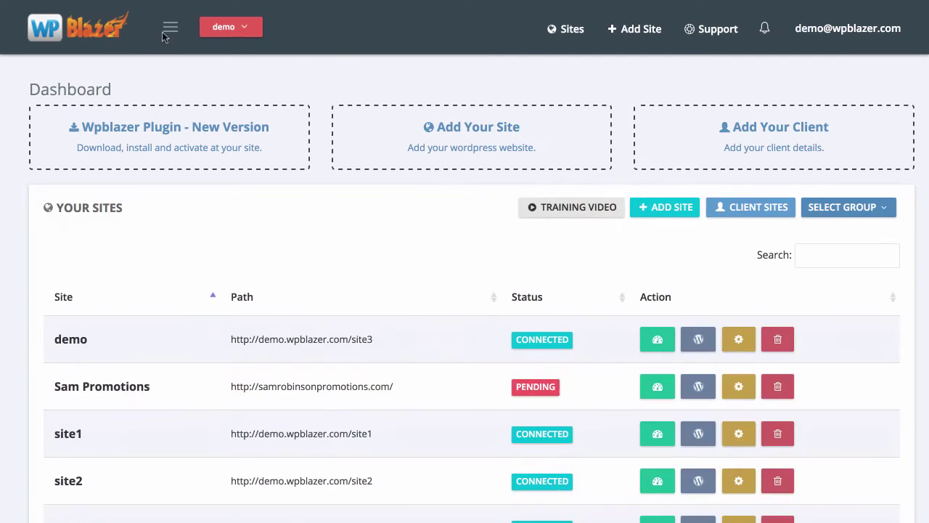
left_click(247, 35)
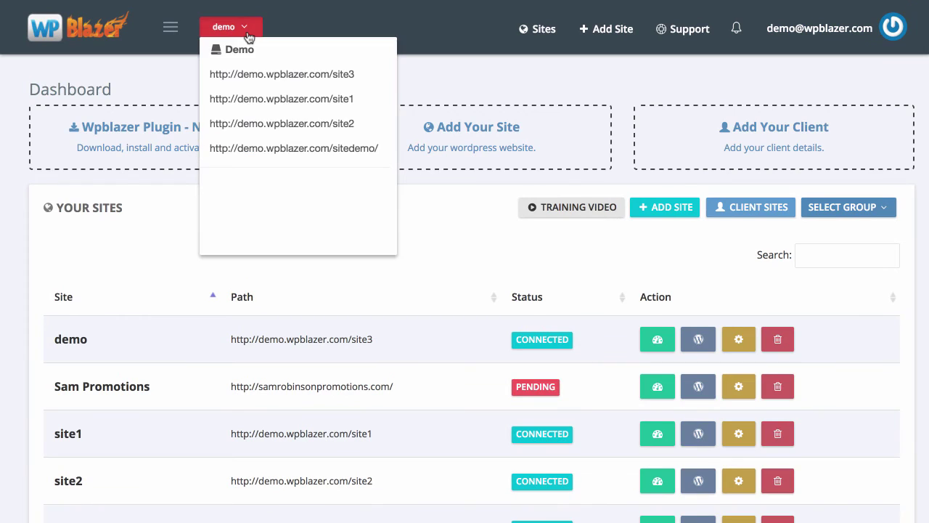
left_click(246, 75)
left_click(244, 30)
left_click(246, 75)
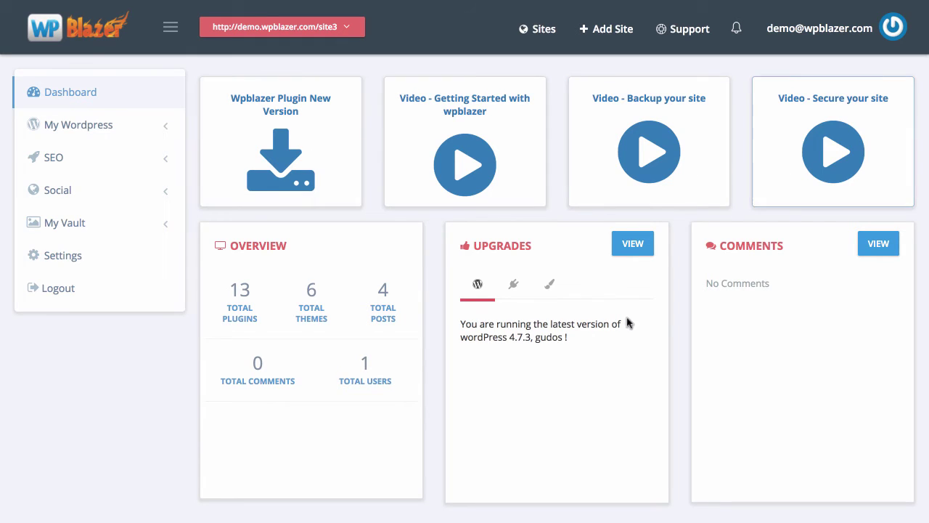
Step: Update the Contact Form 7 plugin to version 4.7 from the site's available WordPress updates
left_click(157, 129)
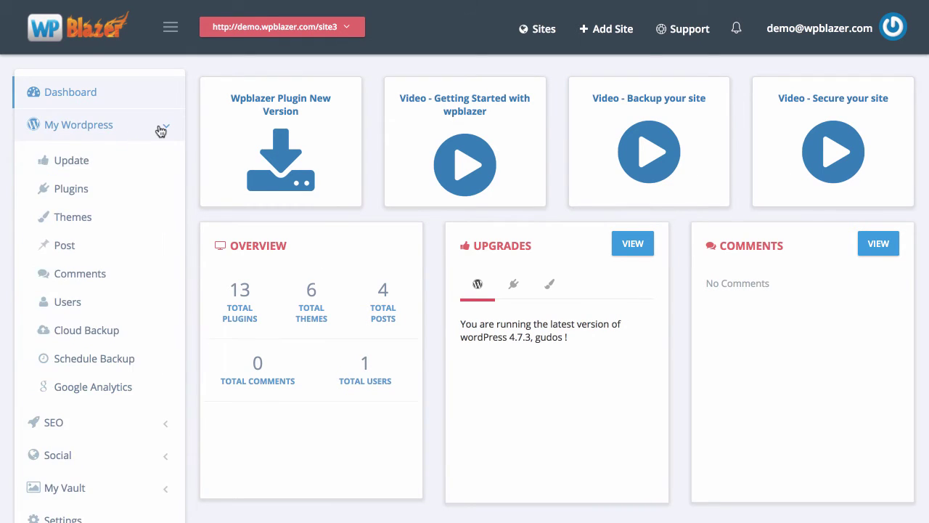
left_click(85, 168)
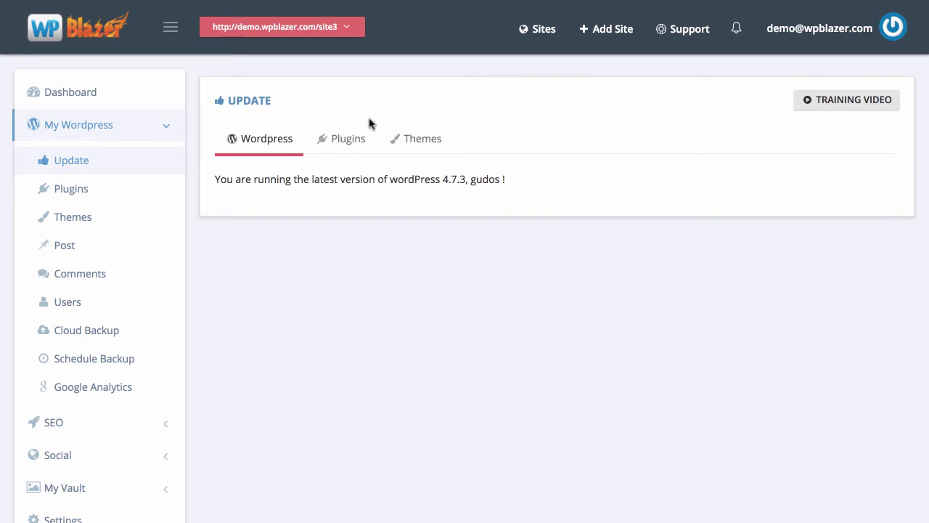
left_click(356, 138)
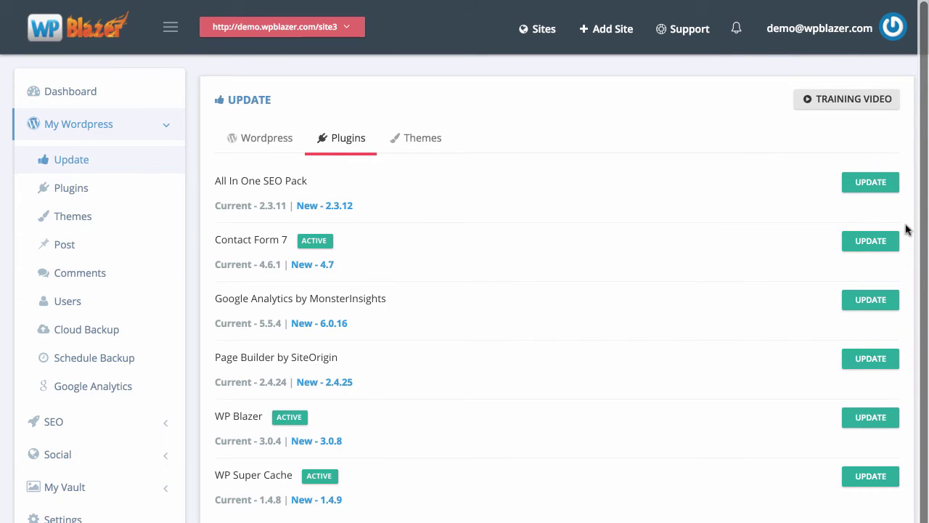
left_click(861, 241)
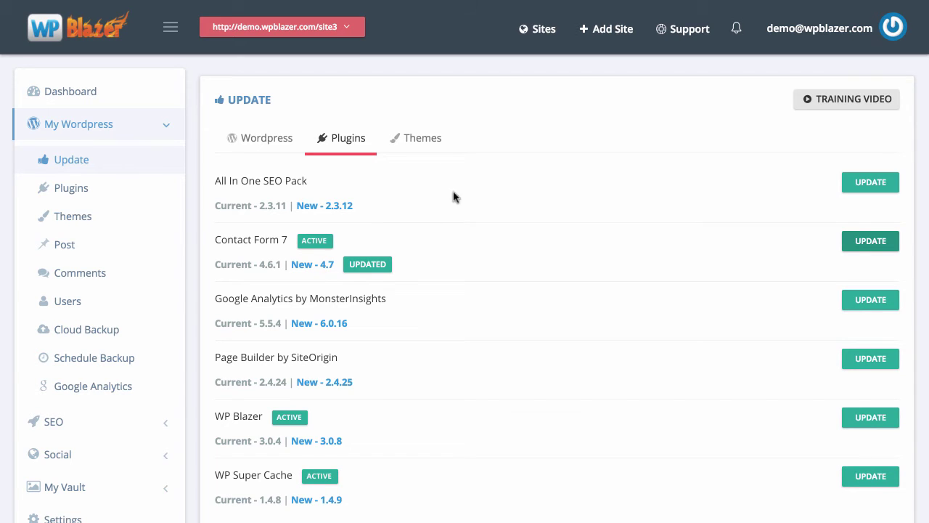
Step: Check the site's available theme and plugin updates and look through the full list of installed plugins
left_click(422, 140)
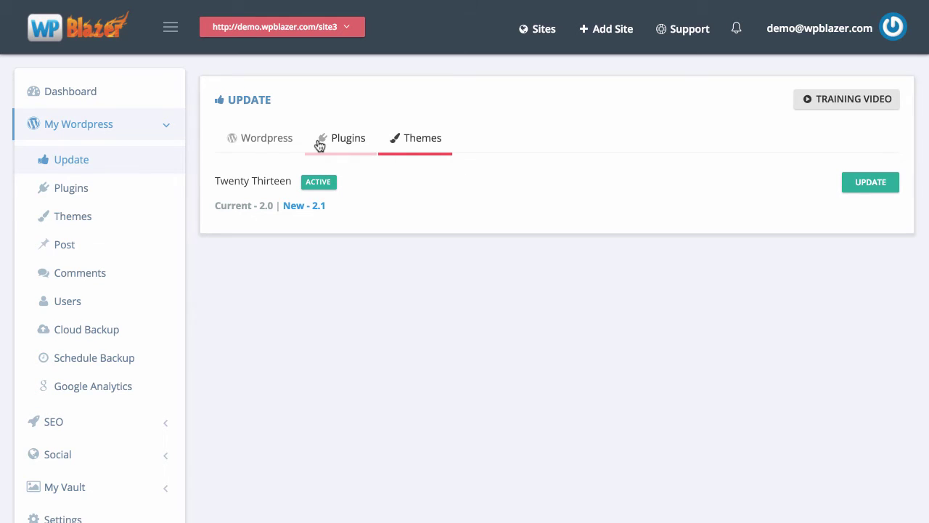
left_click(345, 139)
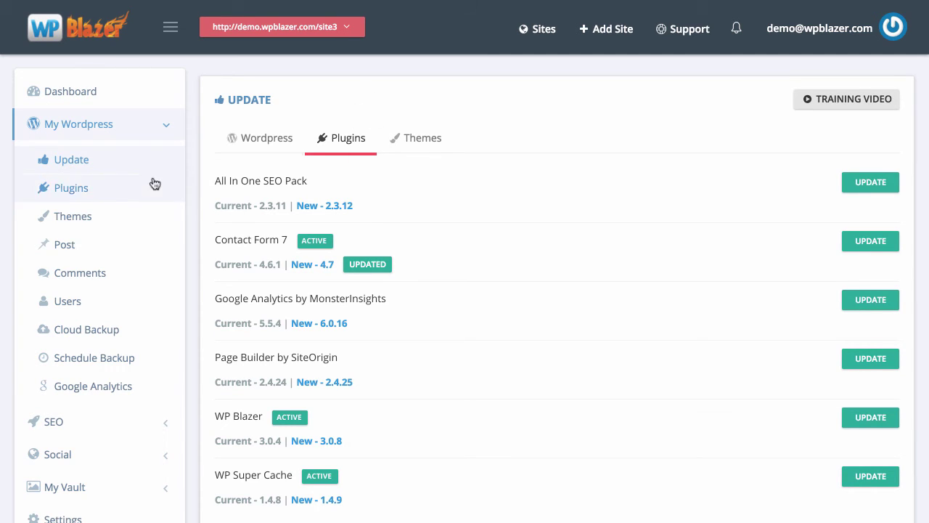
left_click(100, 201)
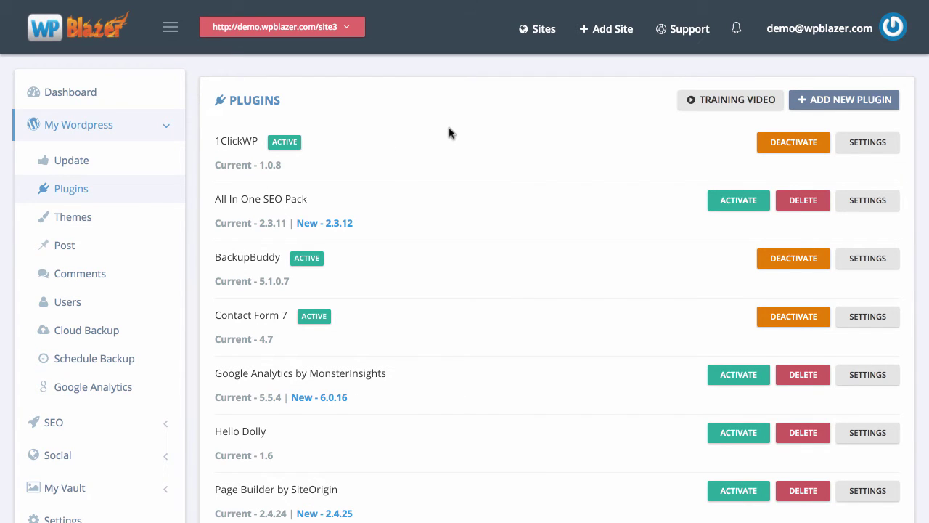
scroll(448, 133, "down", 4)
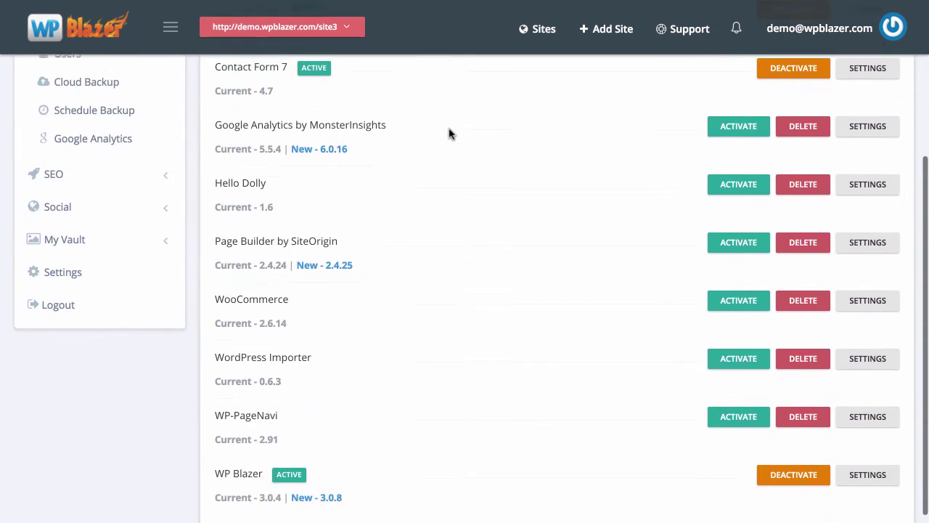
scroll(449, 133, "down", 2)
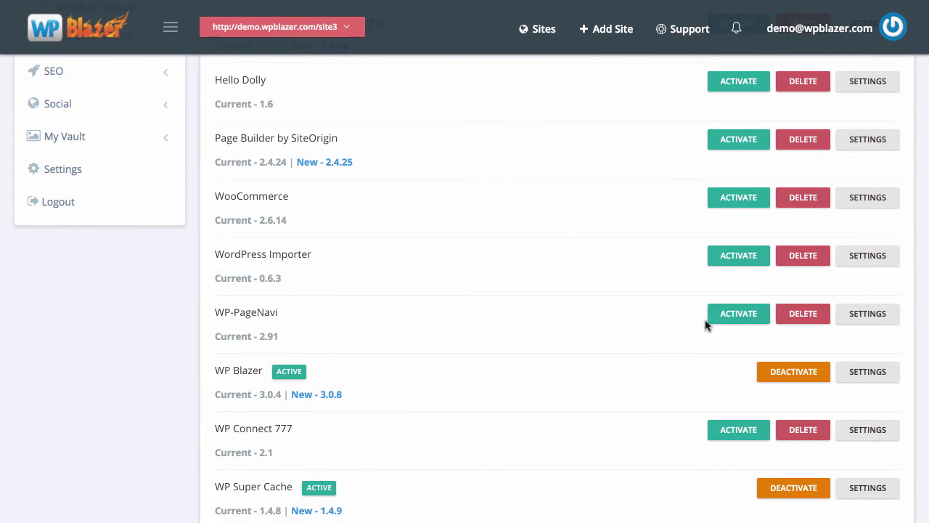
scroll(642, 339, "up", 5)
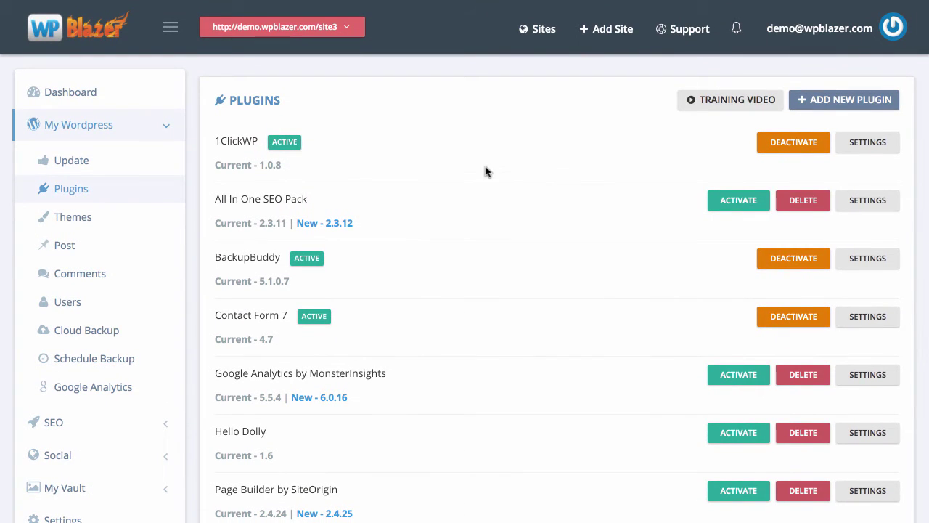
Step: Look over the site's installed themes and posts, and review the new post form's fields without submitting it
left_click(62, 219)
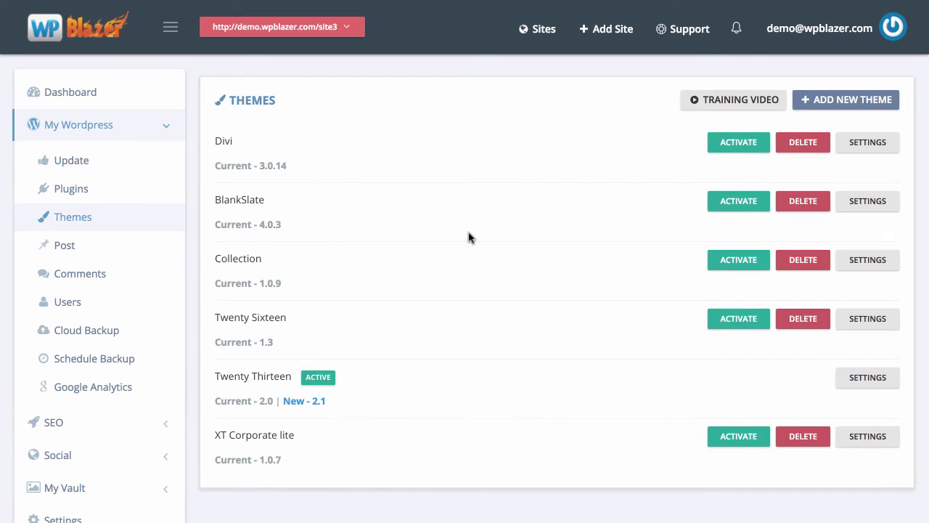
left_click(98, 250)
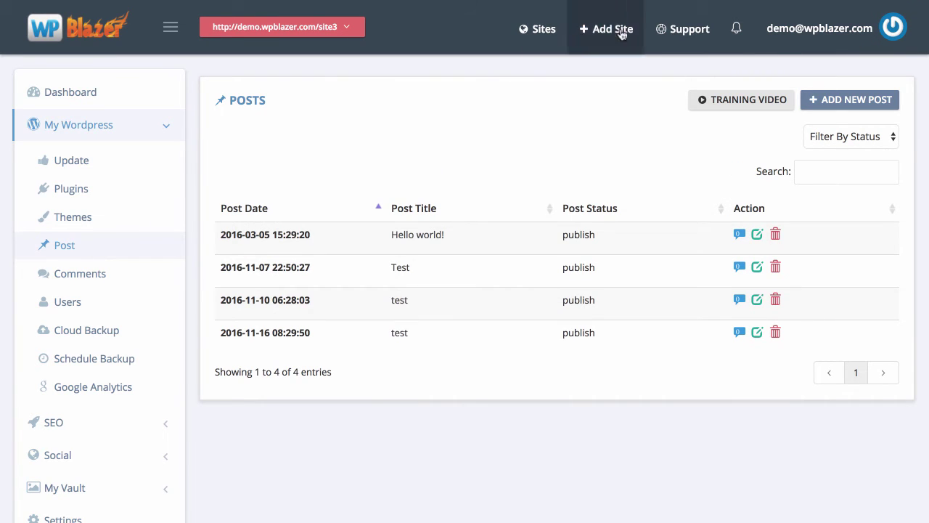
left_click(865, 104)
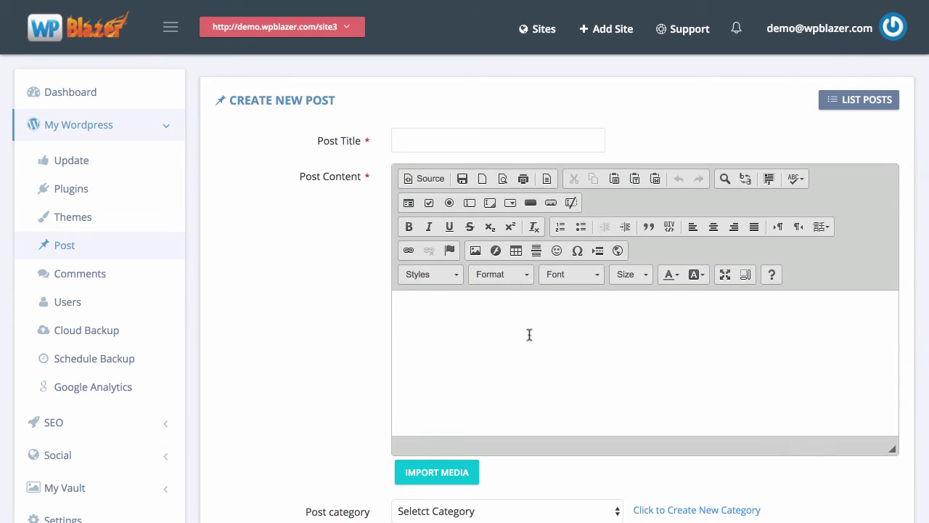
scroll(314, 394, "down", 3)
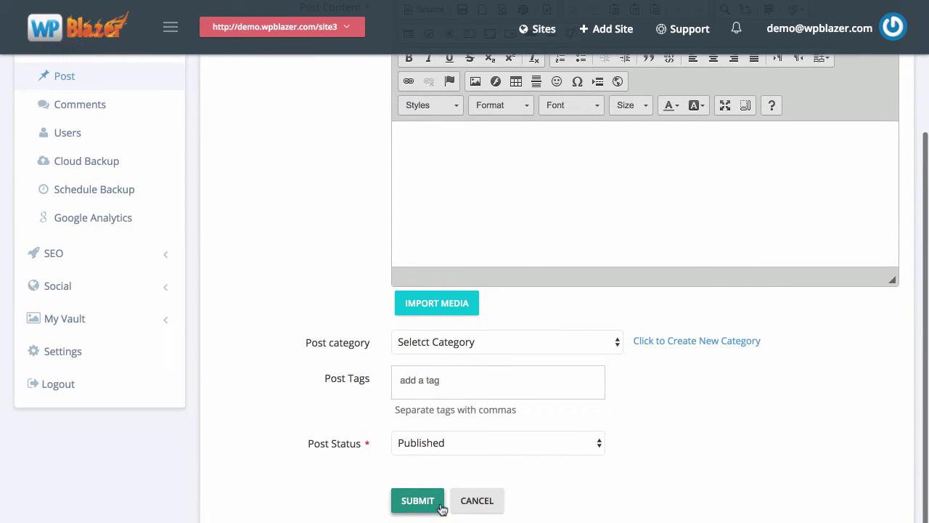
scroll(247, 247, "up", 3)
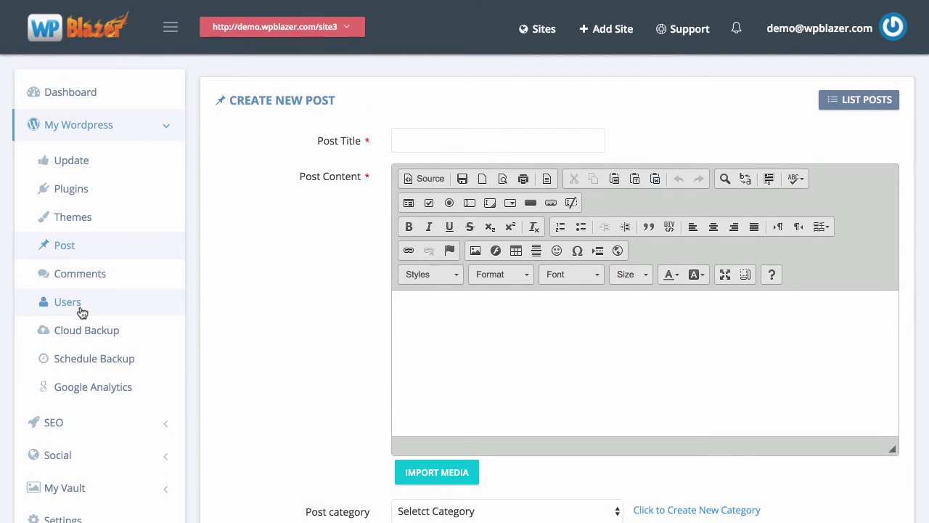
scroll(82, 313, "down", 1)
Step: Open the WordPress update overview and switch the active selection from the single site to the whole Demo group
left_click(103, 168)
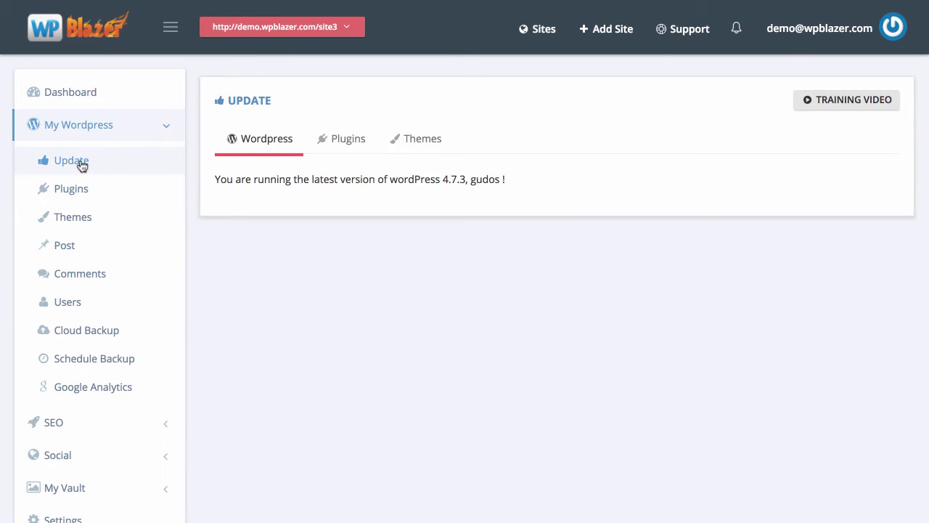
left_click(339, 26)
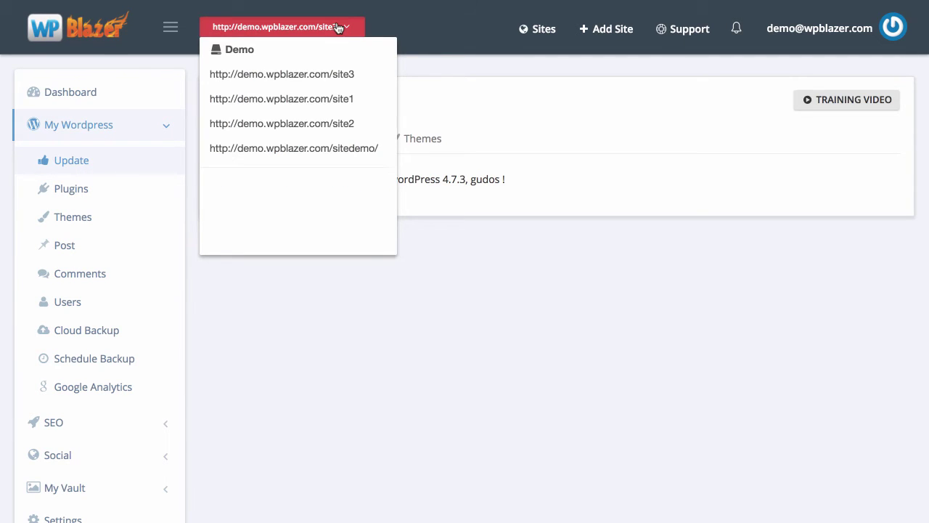
left_click(228, 49)
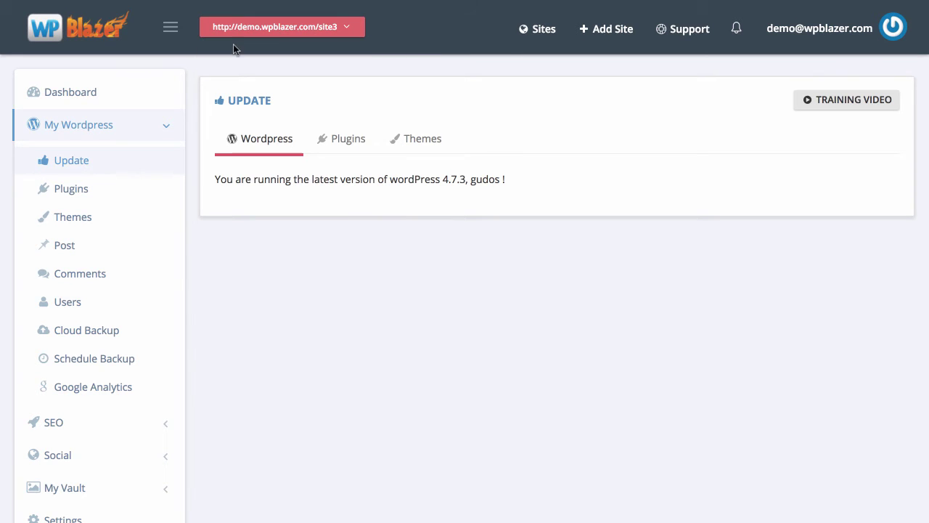
left_click(244, 34)
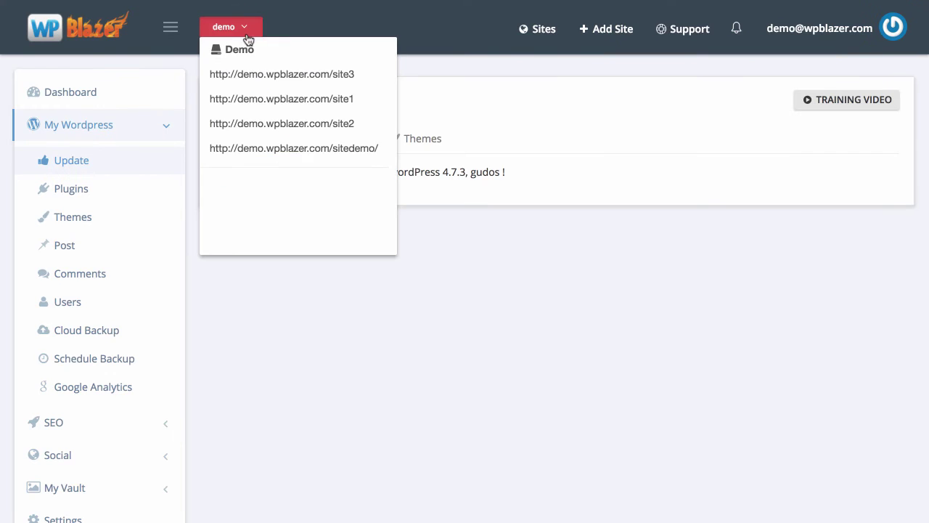
left_click(589, 319)
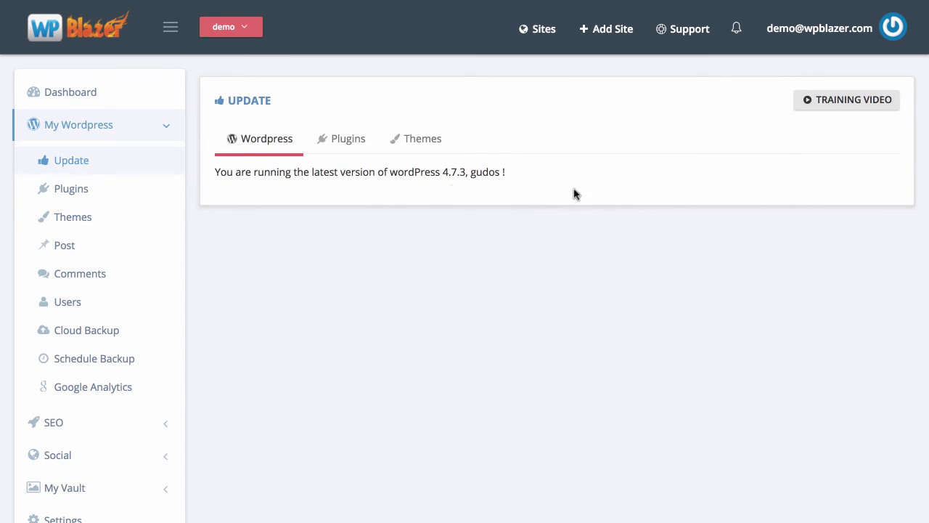
Step: Examine the Demo group's plugin updates per site for WP Blazer, Contact Form 7, Duplicate Post and Wordfence Security
left_click(340, 145)
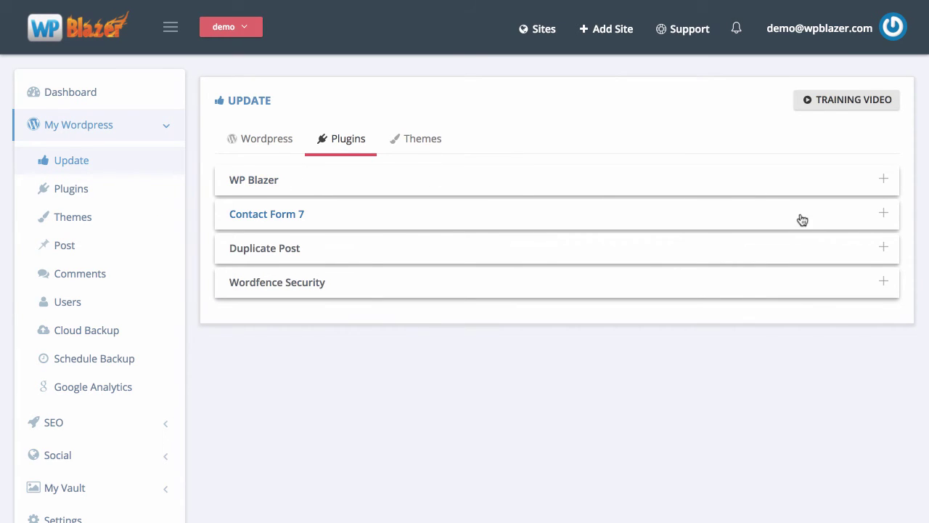
left_click(881, 181)
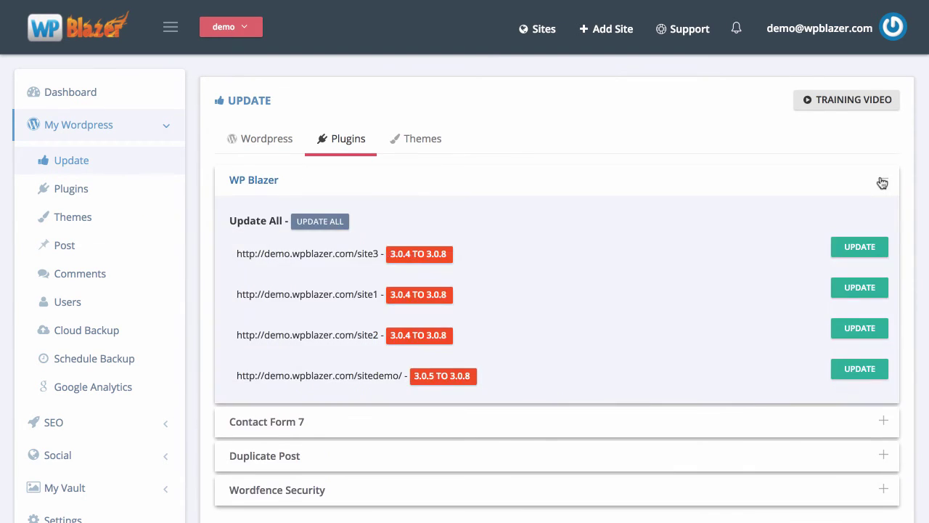
scroll(564, 222, "down", 1)
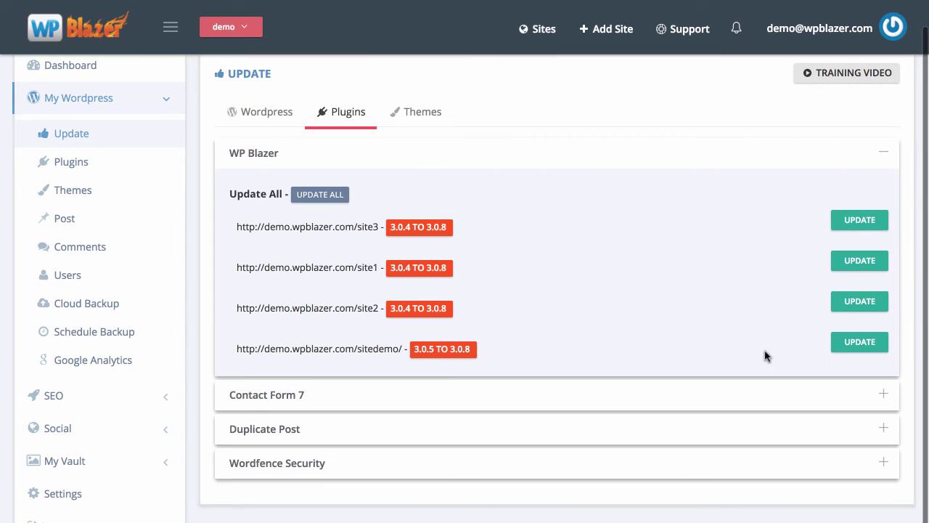
left_click(807, 392)
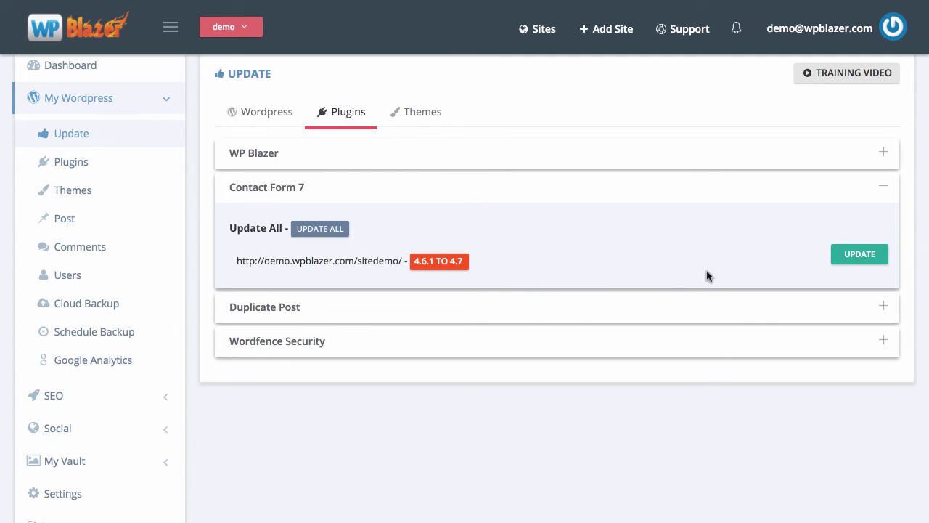
left_click(694, 312)
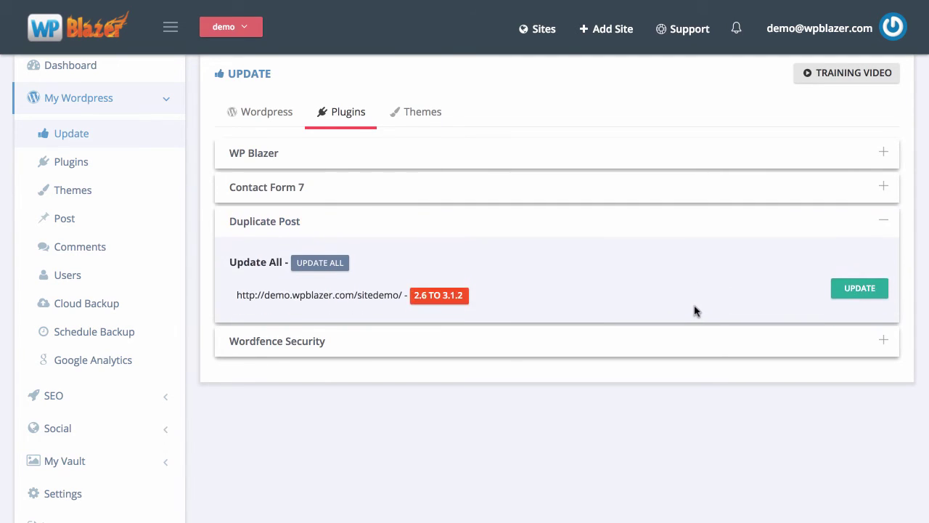
left_click(574, 344)
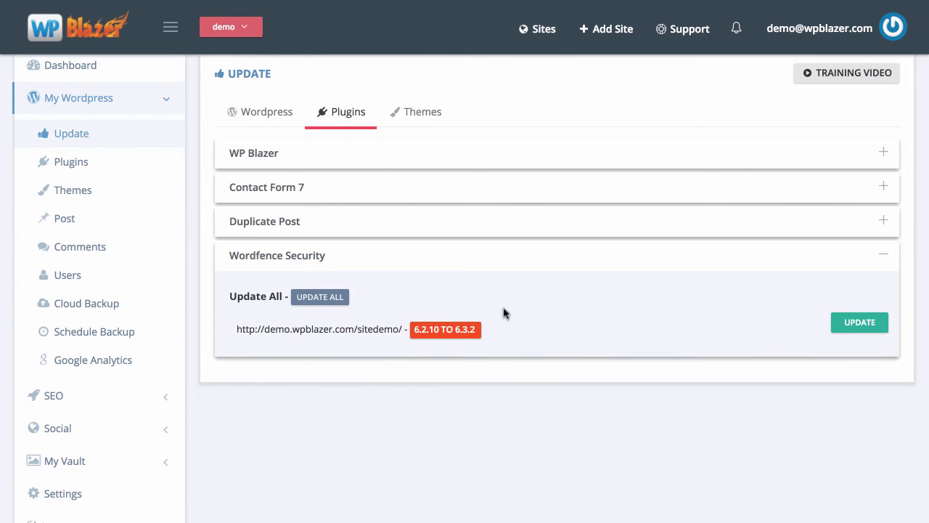
left_click(641, 256)
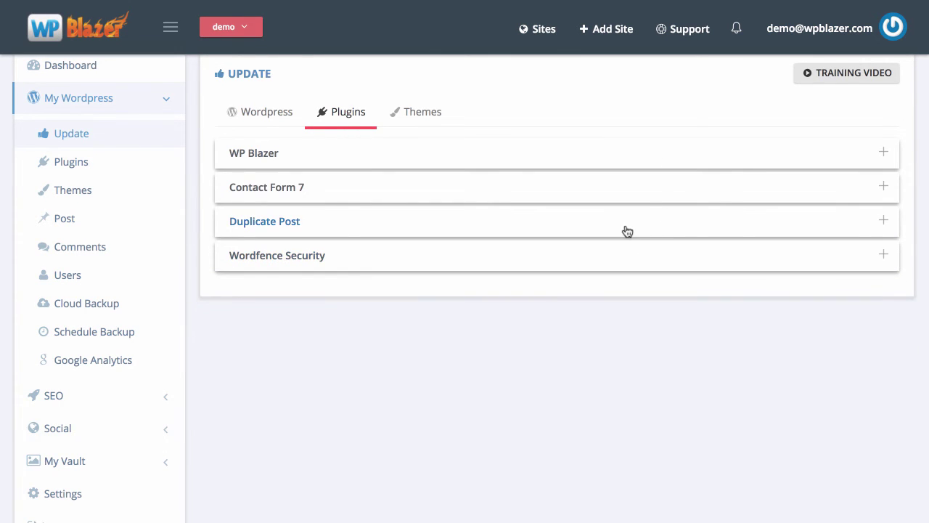
scroll(626, 231, "up", 1)
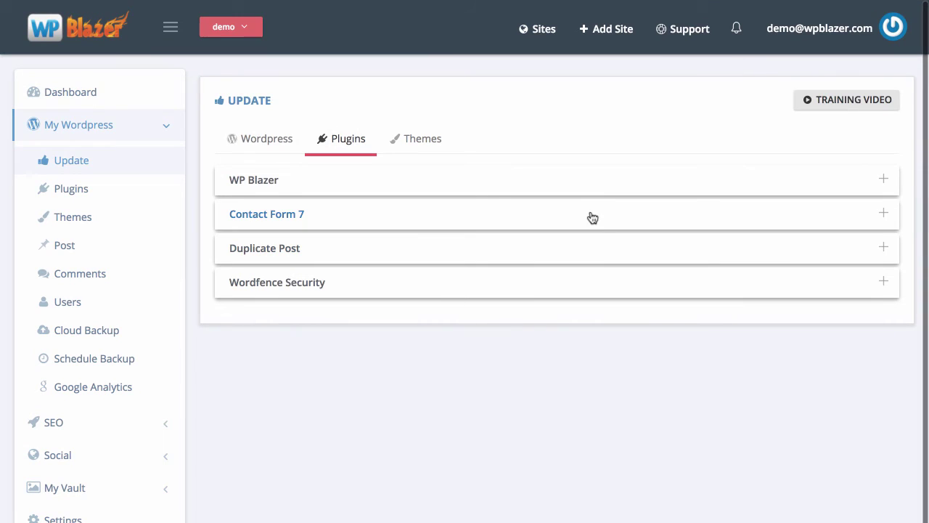
Step: Recheck the group's Contact Form 7 and WP Blazer plugin updates, and check which sites need the Appointment theme update
left_click(485, 217)
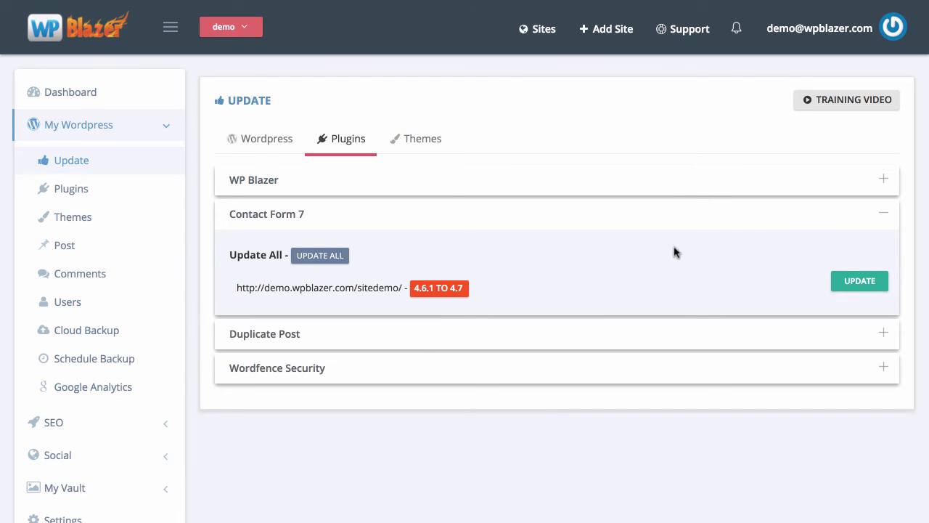
left_click(680, 176)
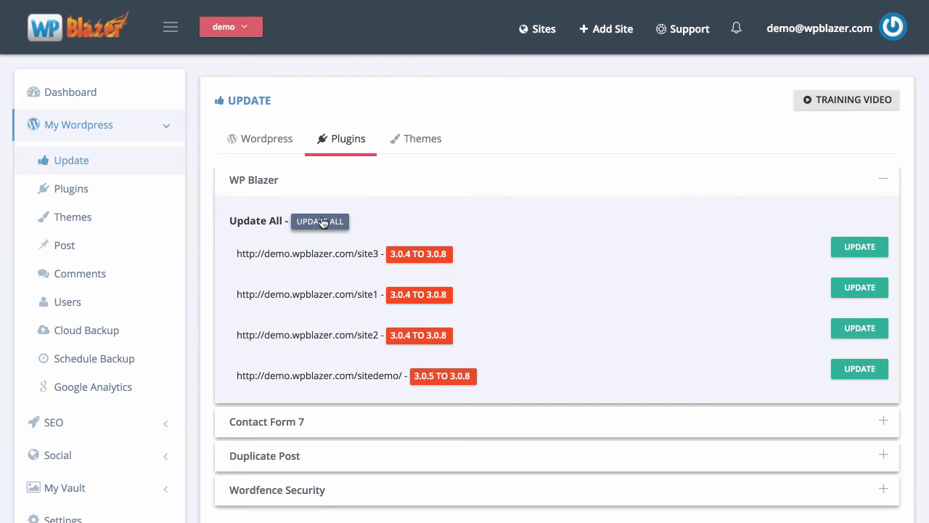
left_click(410, 139)
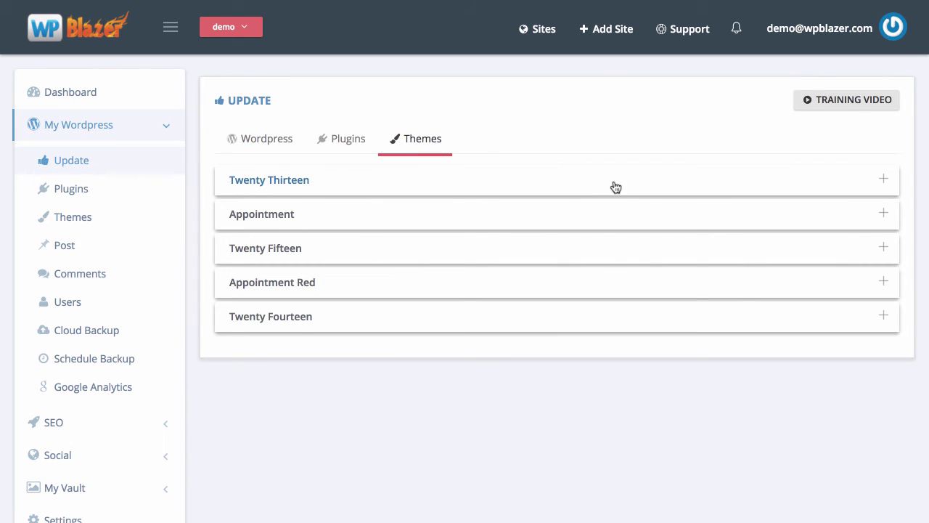
left_click(638, 222)
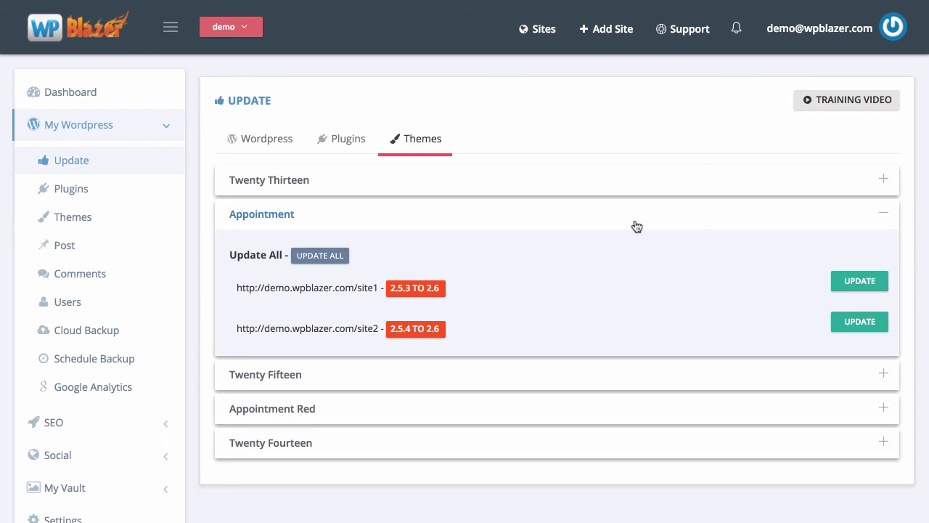
left_click(92, 339)
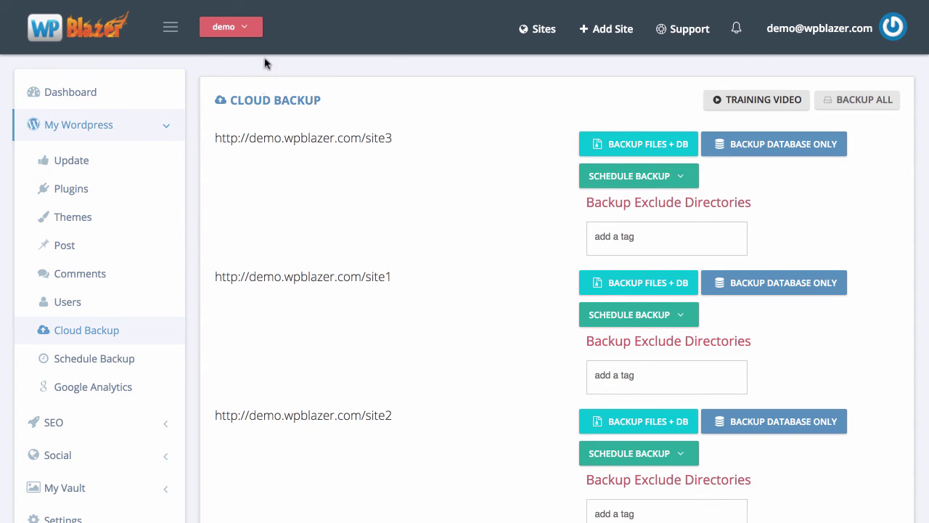
left_click(254, 30)
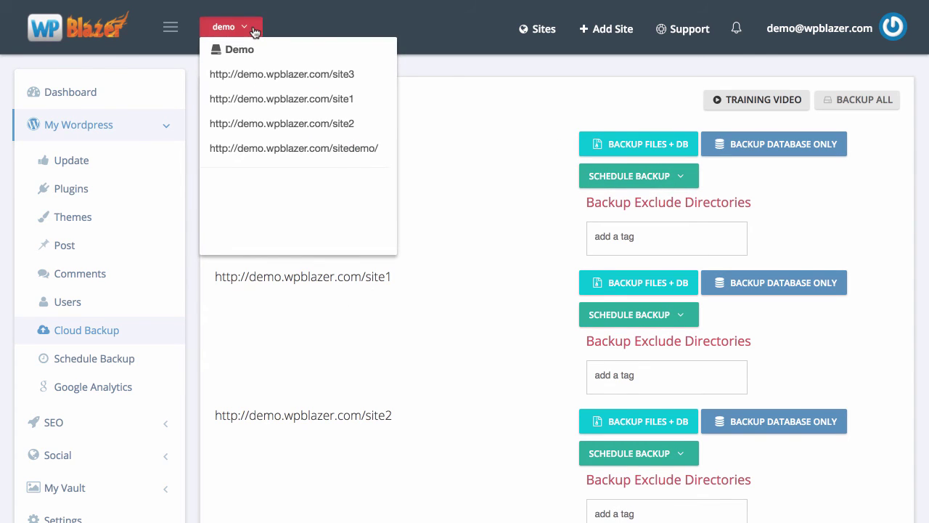
left_click(485, 186)
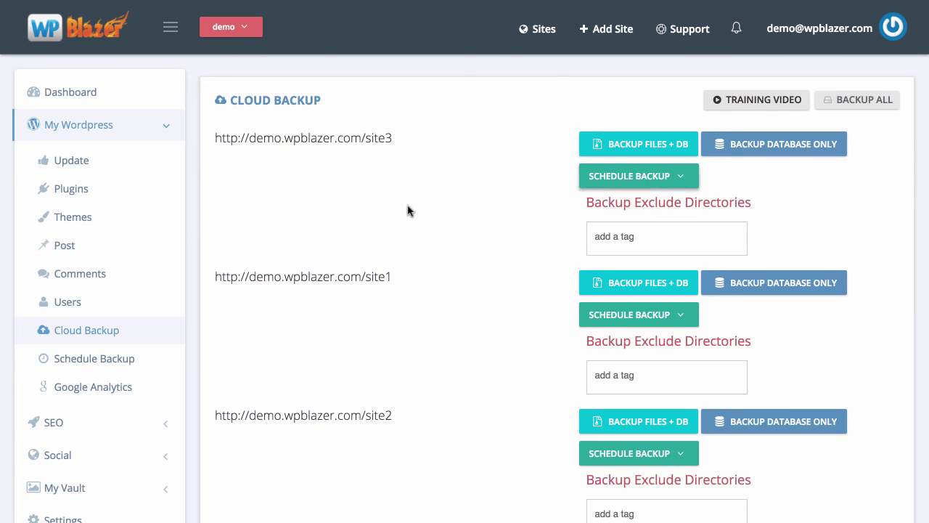
scroll(407, 210, "down", 2)
scroll(407, 210, "up", 2)
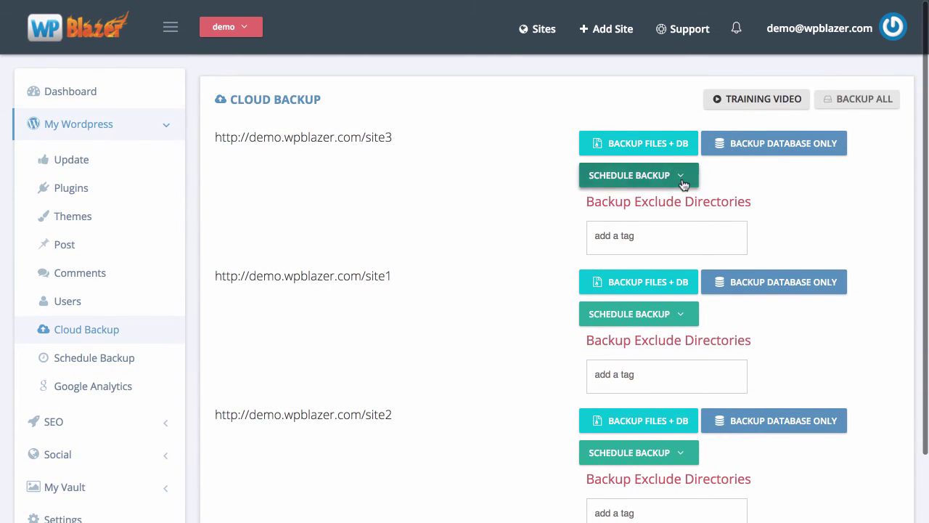
left_click(679, 183)
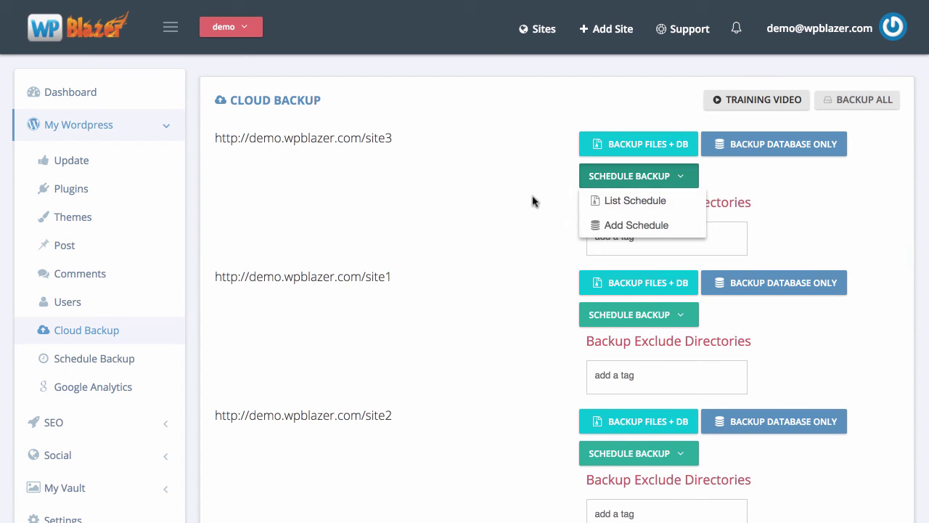
left_click(592, 177)
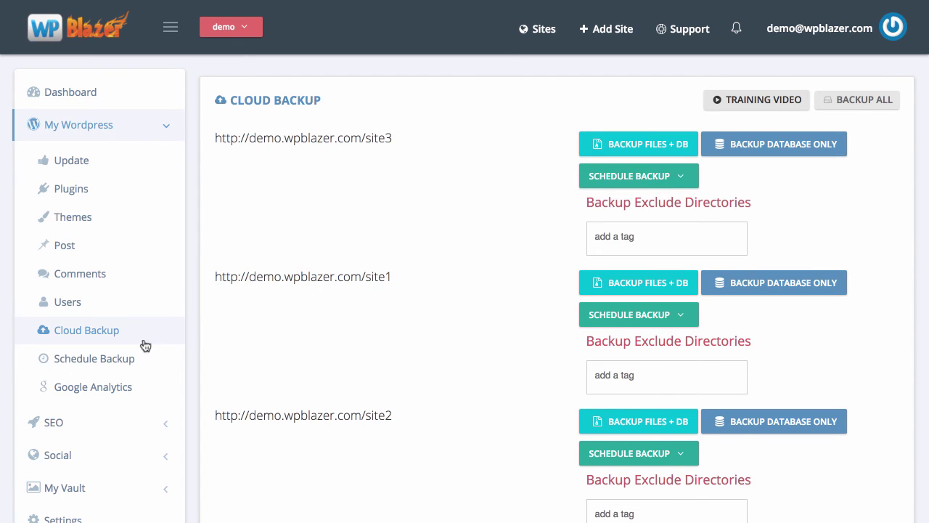
Step: Open site3's "daily at 5" scheduled backup for editing and check the available backup types without changing them
left_click(113, 364)
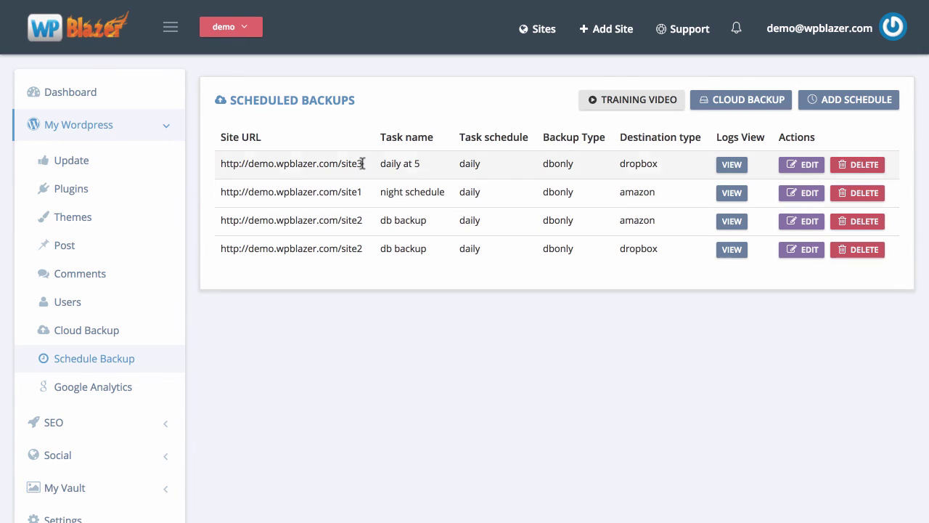
left_click(804, 168)
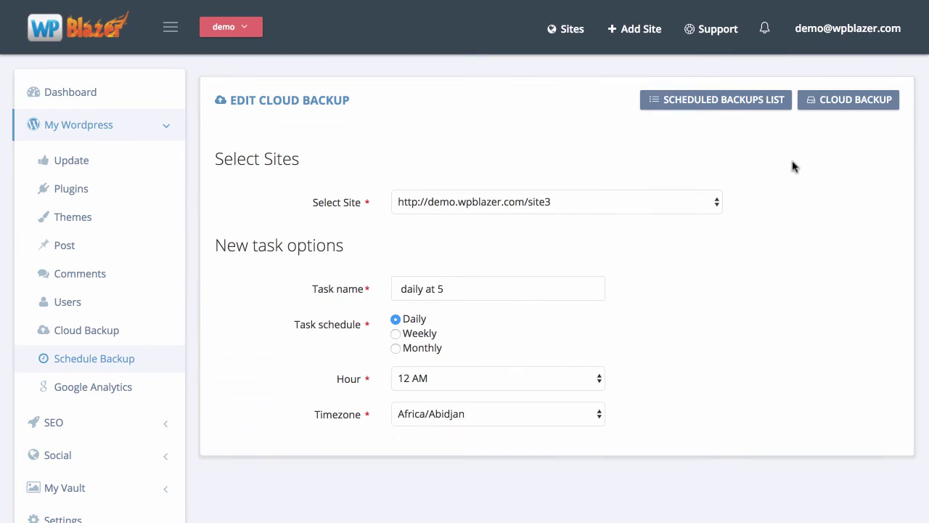
scroll(706, 279, "down", 3)
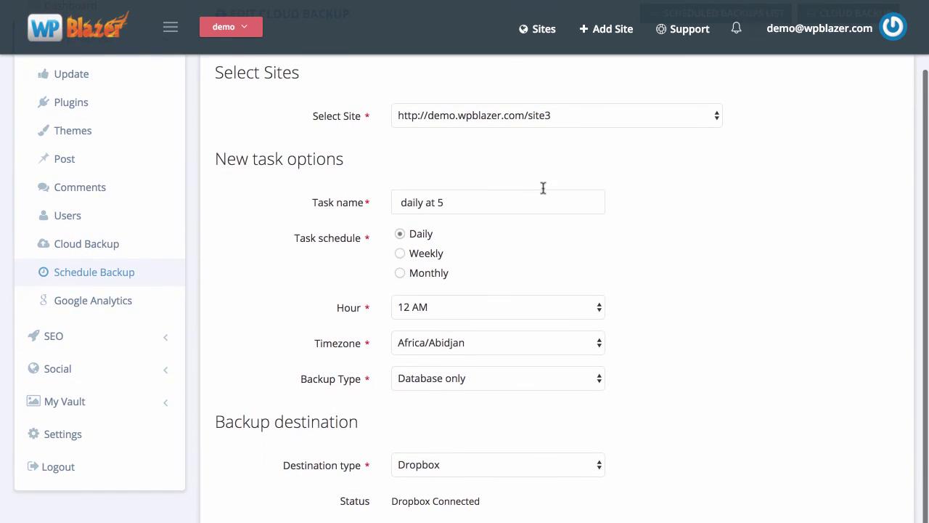
left_click(546, 379)
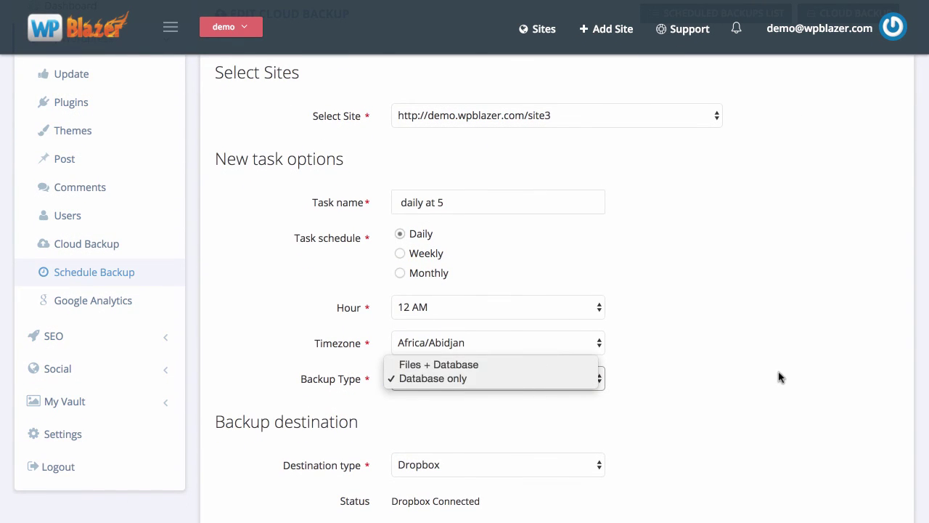
left_click(780, 376)
Step: Check the available backup destination types in the schedule's settings and return to the Dashboard without submitting
scroll(780, 376, "down", 2)
left_click(527, 416)
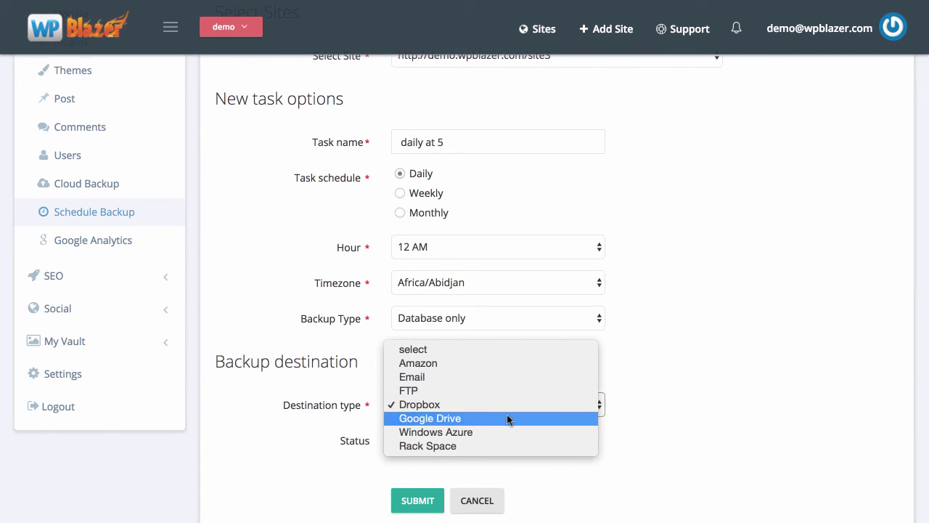
left_click(783, 327)
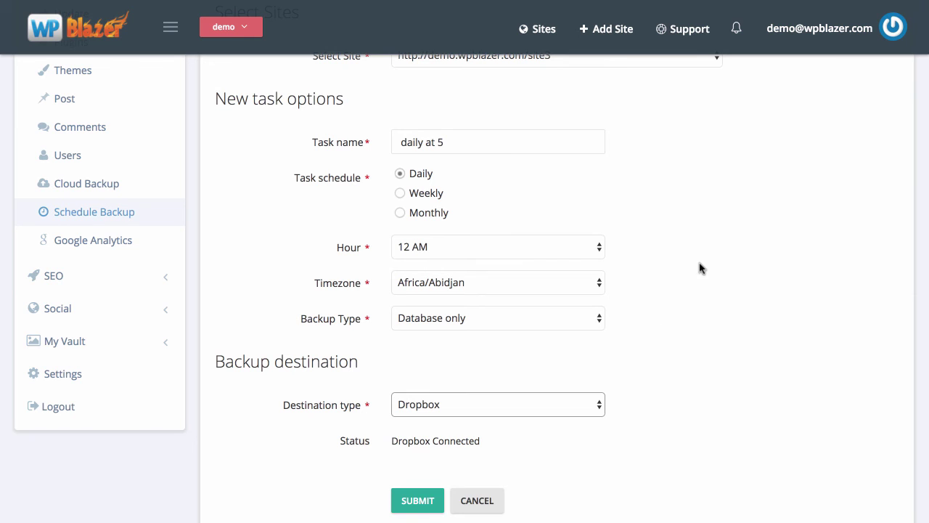
scroll(714, 249, "up", 3)
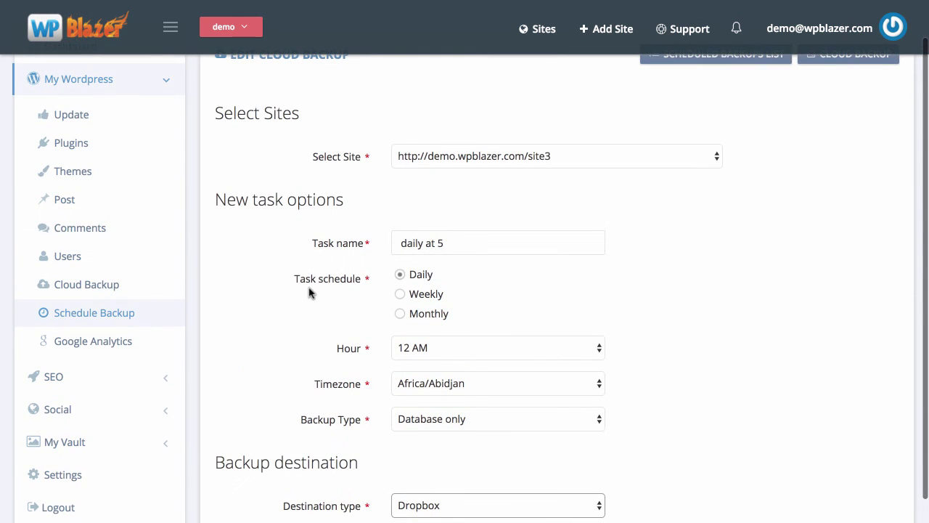
scroll(312, 289, "up", 1)
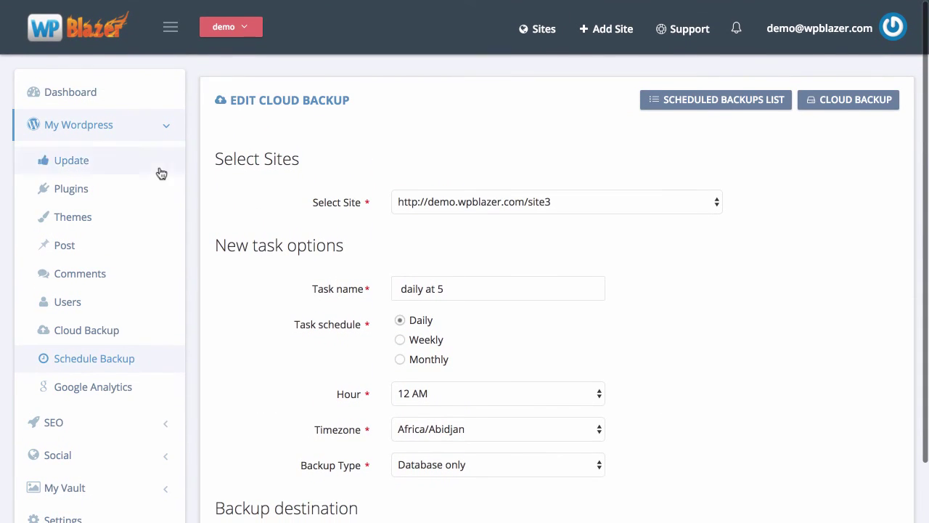
left_click(91, 94)
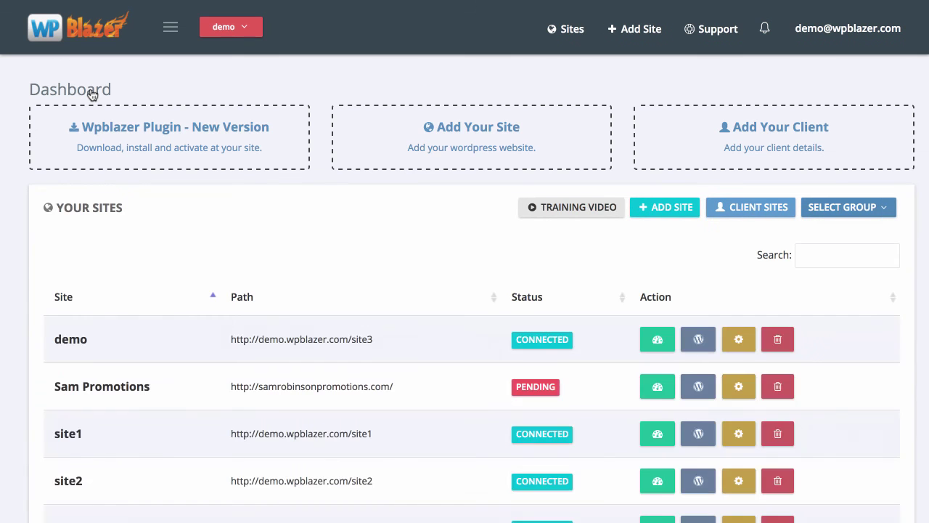